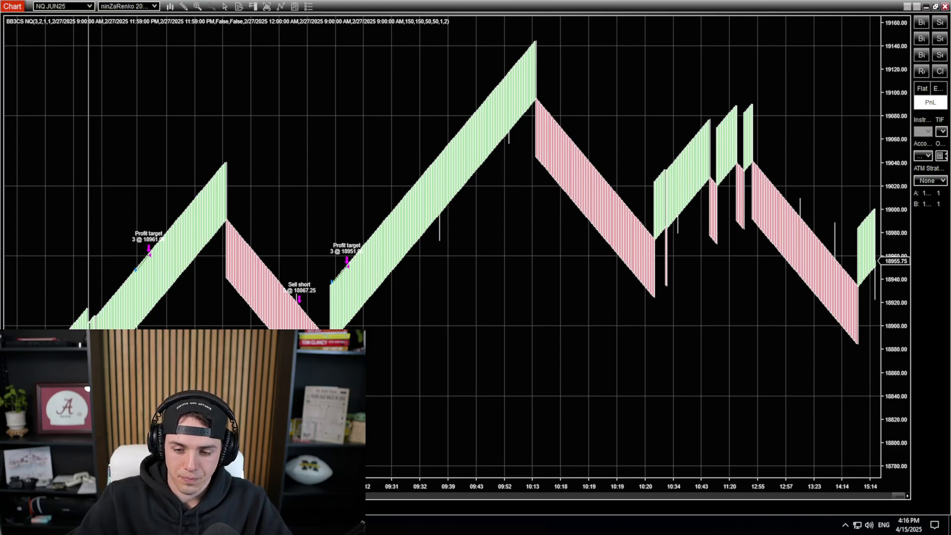
Change the NQ JUN25 ninZaRenko data series to a brick size of 100 and a trend threshold of 2, and apply it.
{"action": "right_click", "coordinate": [407, 108]}
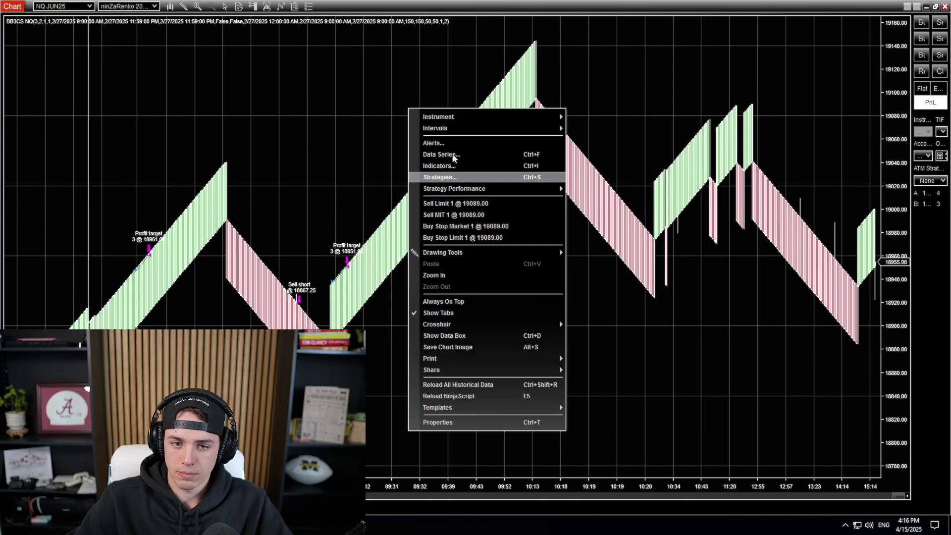
{"action": "left_click", "coordinate": [453, 155]}
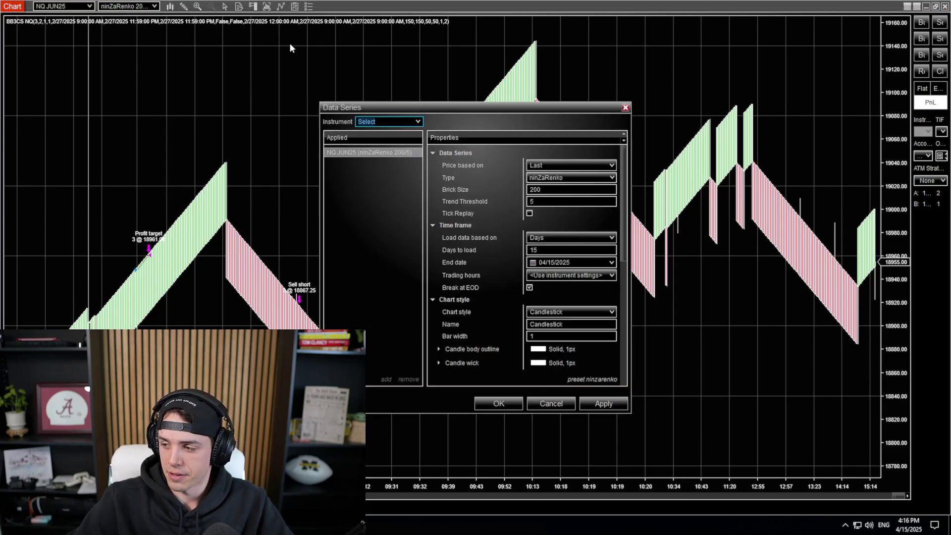
{"action": "left_click_drag", "start_coordinate": [463, 107], "coordinate": [564, 102]}
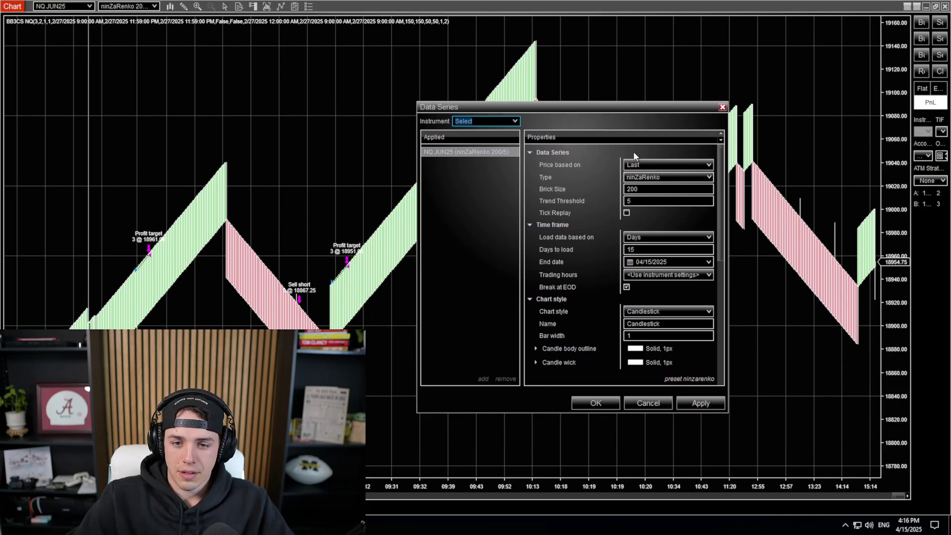
{"action": "double_click", "coordinate": [637, 188]}
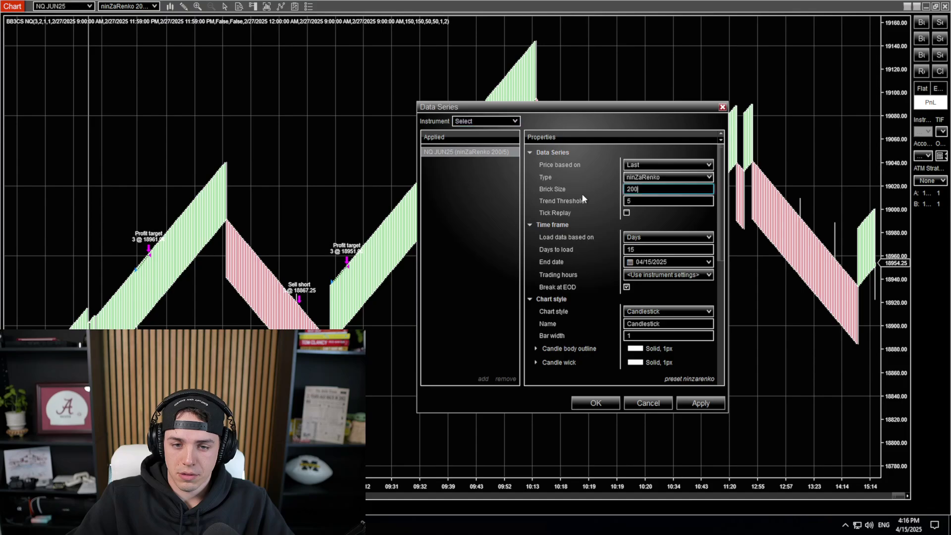
{"action": "left_click", "coordinate": [639, 200]}
{"action": "left_click", "coordinate": [461, 185]}
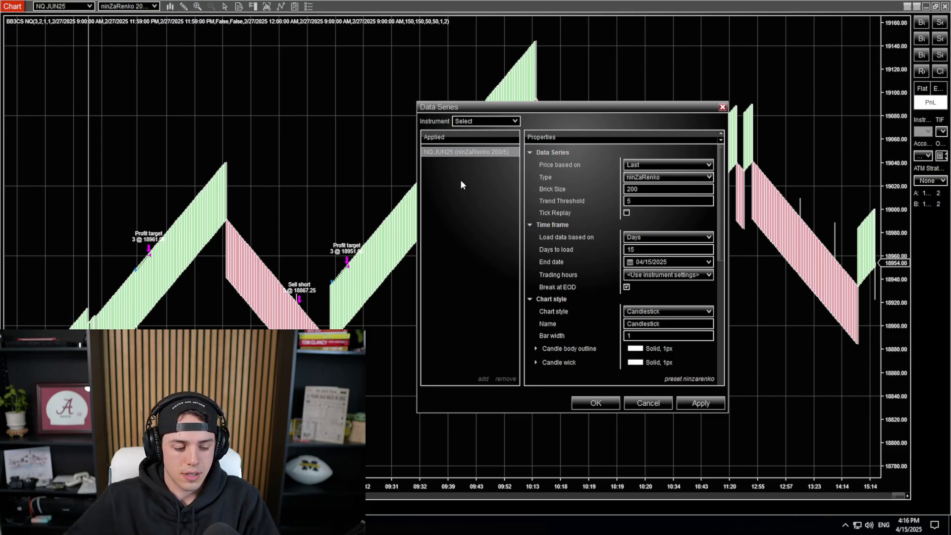
{"action": "left_click", "coordinate": [566, 186]}
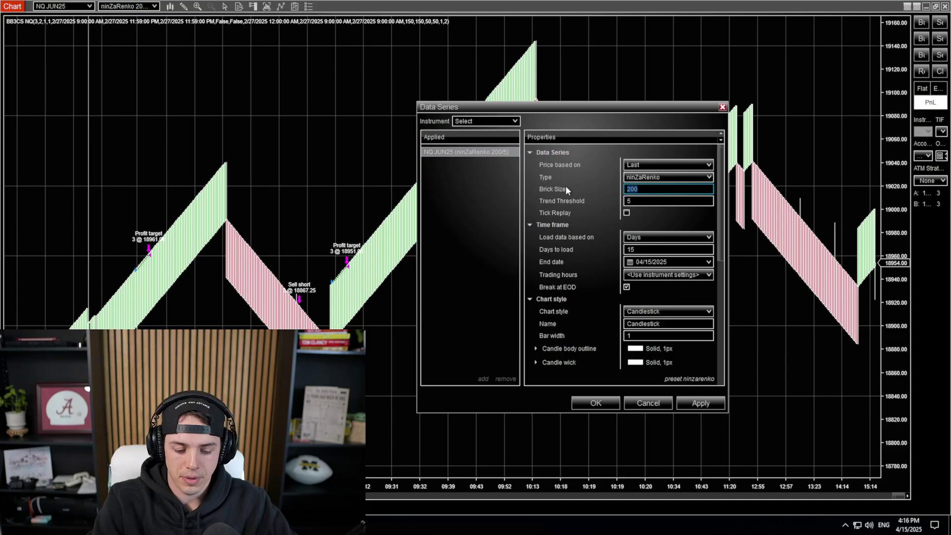
{"action": "type", "text": "100"}
{"action": "key", "text": "Tab"}
{"action": "type", "text": "2"}
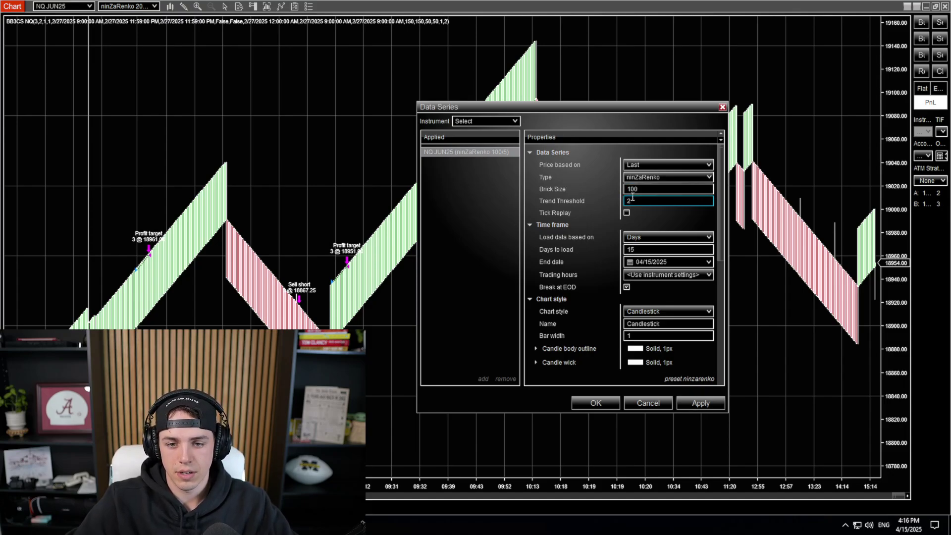
{"action": "key", "text": "Tab"}
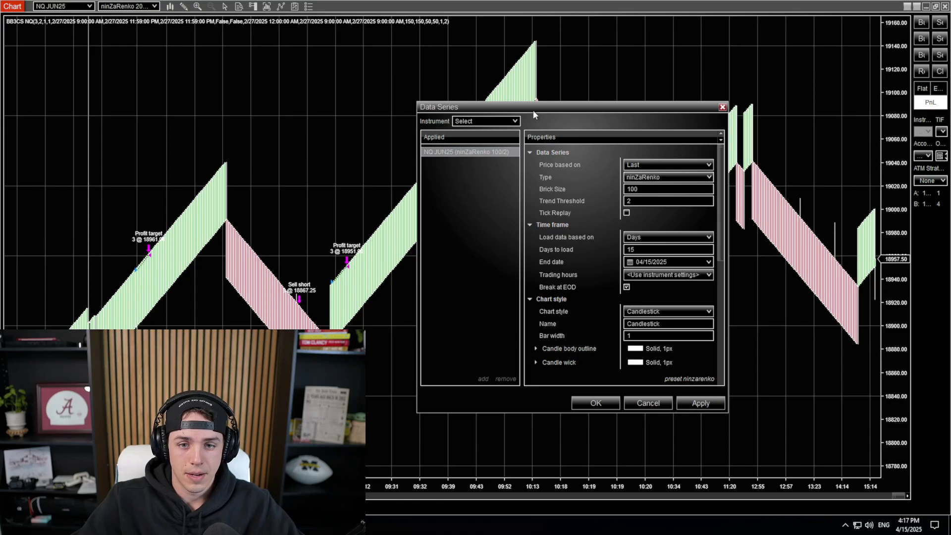
{"action": "left_click_drag", "start_coordinate": [534, 110], "coordinate": [689, 153]}
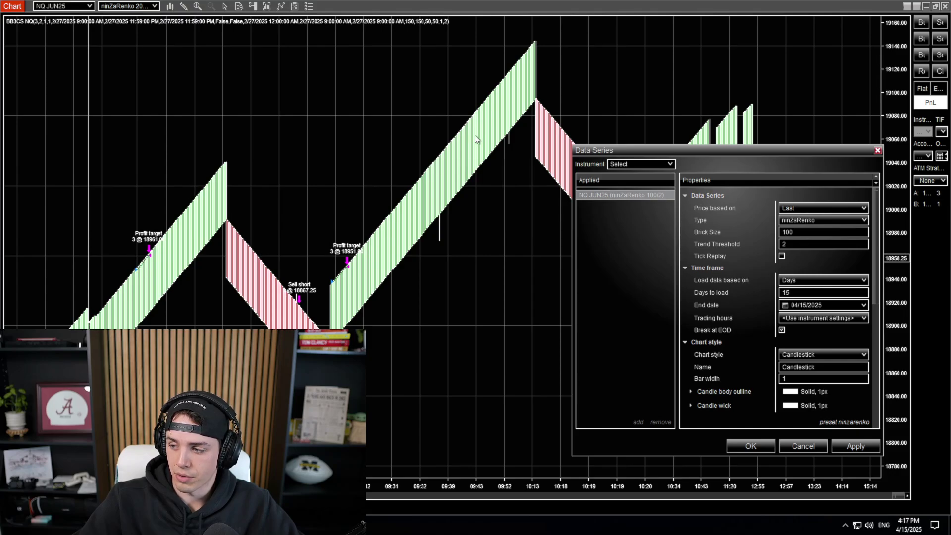
{"action": "left_click", "coordinate": [856, 447]}
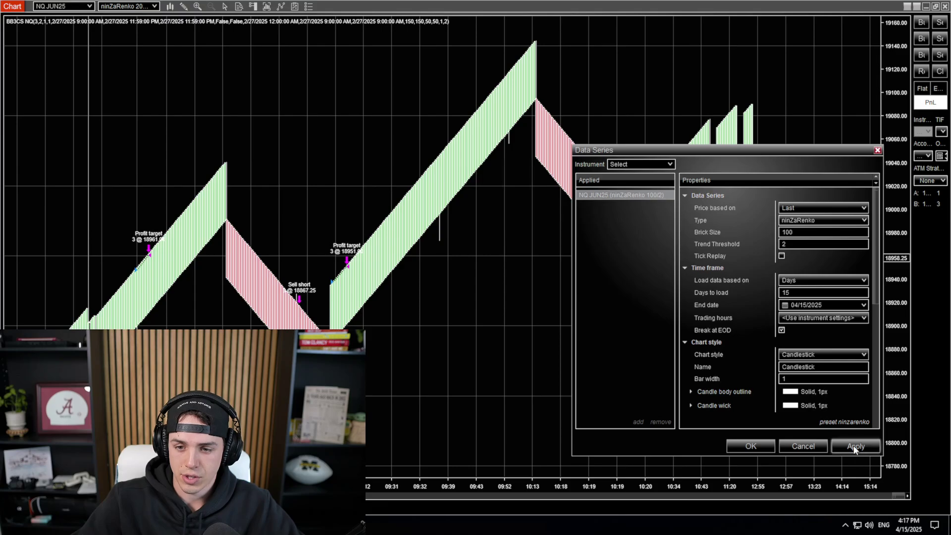
{"action": "left_click", "coordinate": [753, 447]}
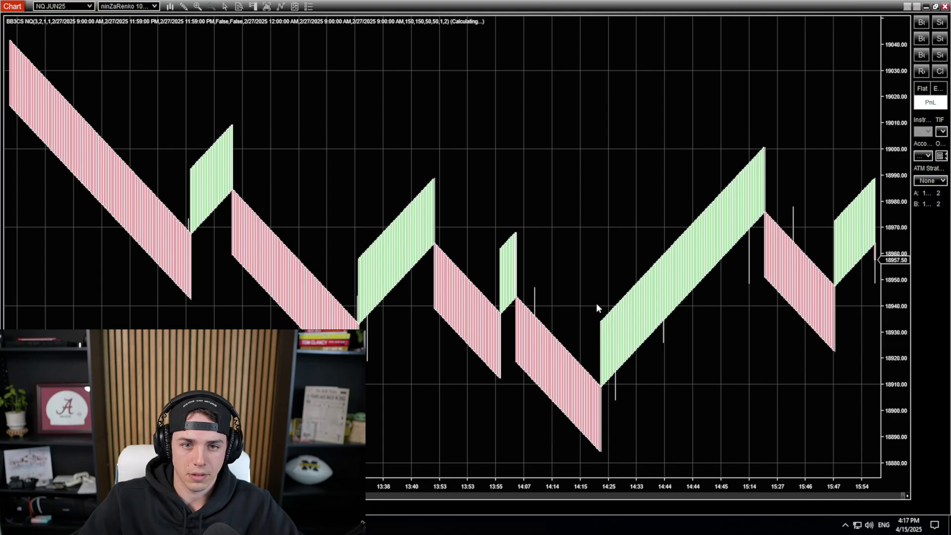
Examine the strategy's historical entries and exits on the chart around the start of April 15.
{"action": "left_click_drag", "start_coordinate": [902, 496], "coordinate": [892, 501]}
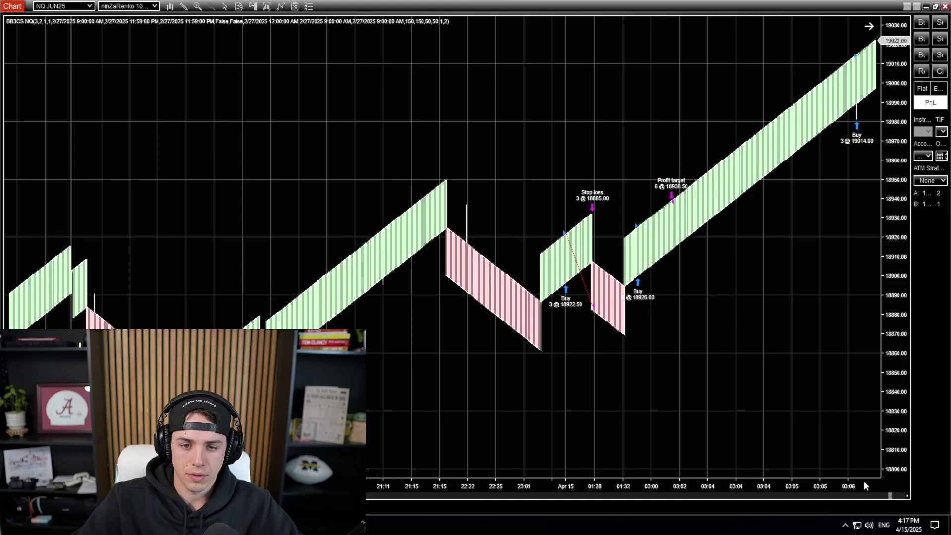
{"action": "left_click_drag", "start_coordinate": [520, 386], "coordinate": [577, 387]}
{"action": "left_click_drag", "start_coordinate": [890, 495], "coordinate": [614, 325]}
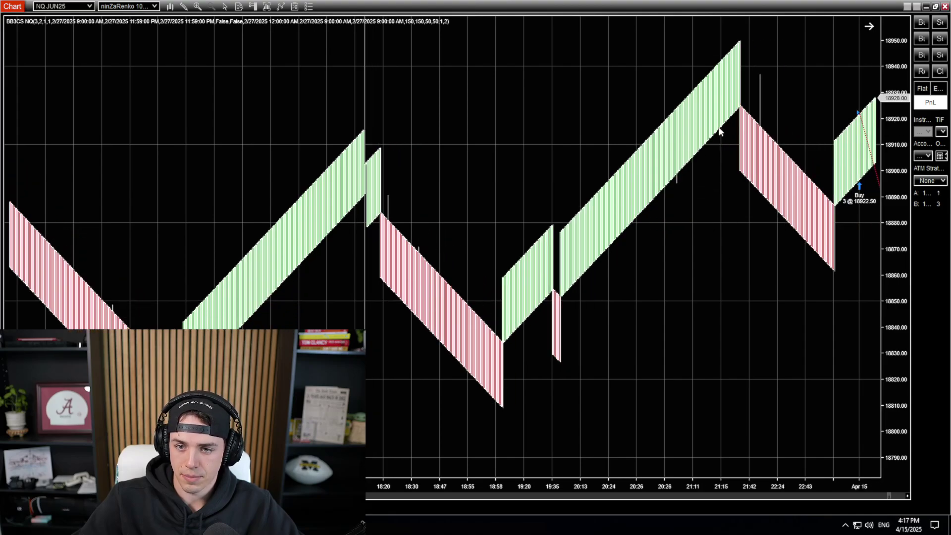
{"action": "left_click_drag", "start_coordinate": [887, 496], "coordinate": [890, 499]}
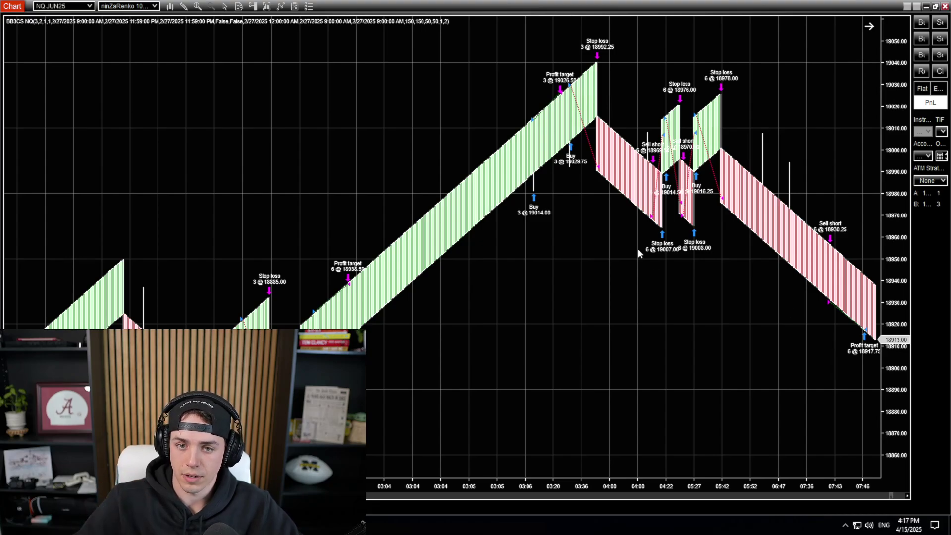
Set the chart's data series to a brick size of 250 and a trend threshold of 5, and apply it.
{"action": "right_click", "coordinate": [347, 83]}
{"action": "left_click", "coordinate": [396, 130]}
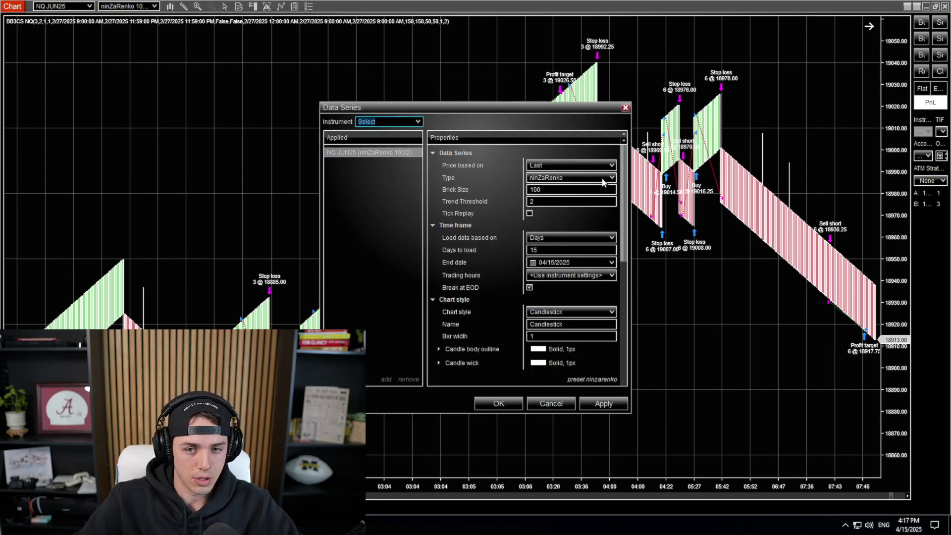
{"action": "double_click", "coordinate": [535, 190]}
{"action": "type", "text": "250"}
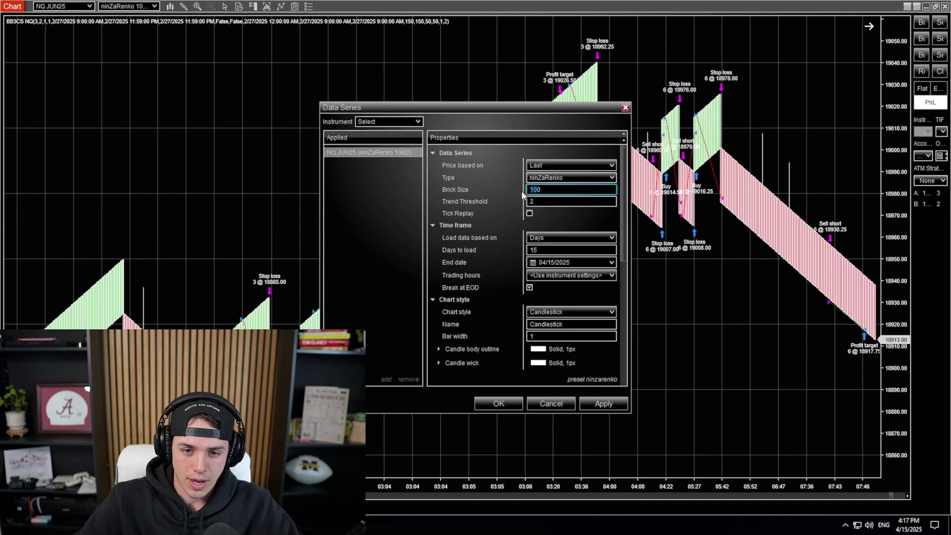
{"action": "double_click", "coordinate": [544, 202]}
{"action": "type", "text": "5"}
{"action": "left_click", "coordinate": [603, 404]}
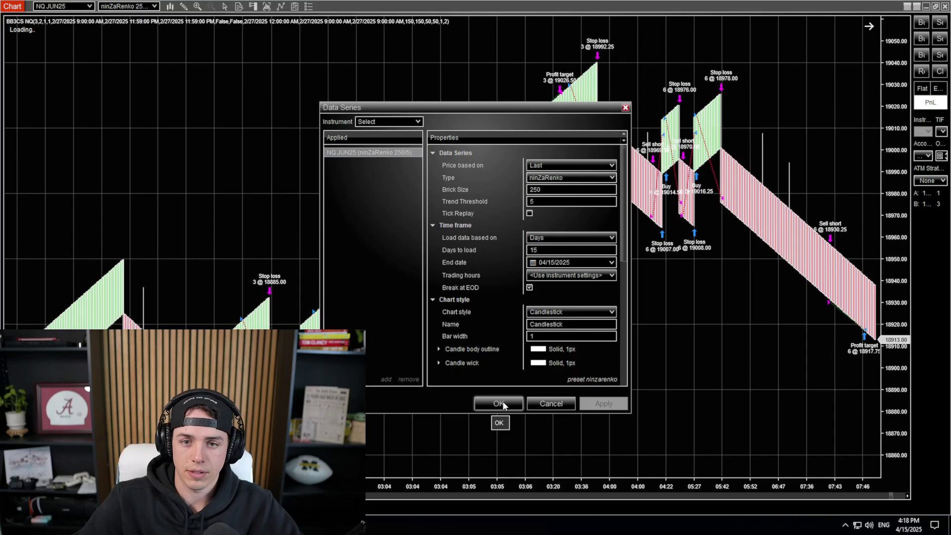
{"action": "left_click", "coordinate": [500, 404]}
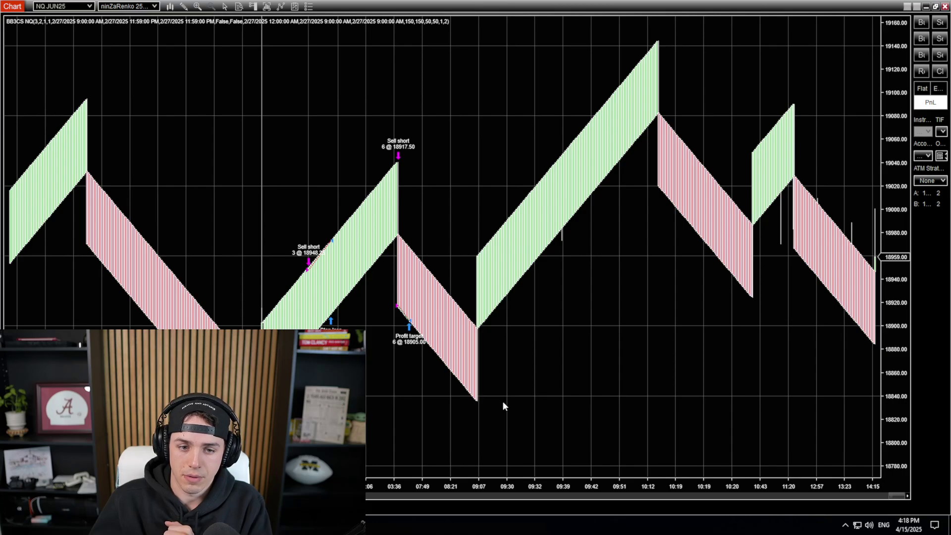
Set the ninZaRenko brick size of the chart's data series to 300 and apply the change.
{"action": "right_click", "coordinate": [491, 71]}
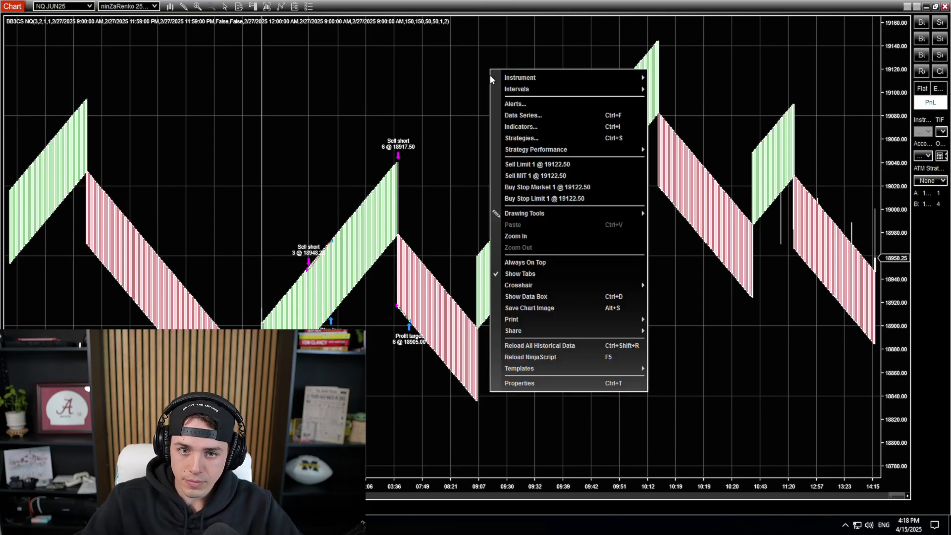
{"action": "left_click", "coordinate": [518, 119]}
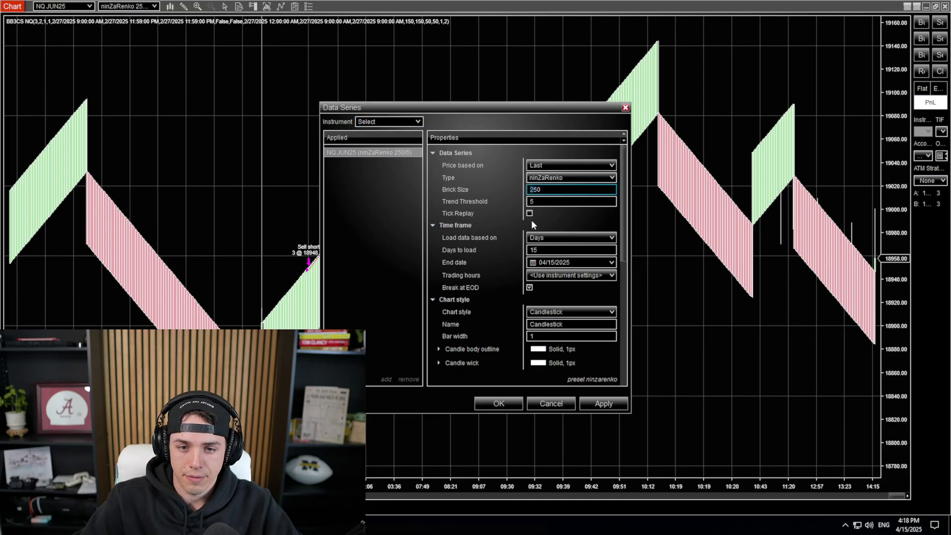
{"action": "double_click", "coordinate": [536, 190]}
{"action": "type", "text": "350"}
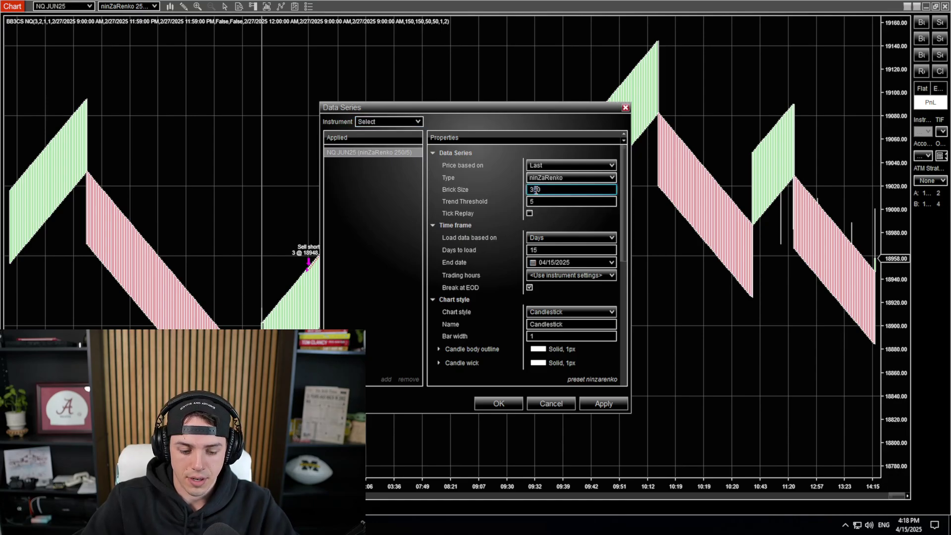
{"action": "left_click", "coordinate": [603, 404]}
{"action": "left_click", "coordinate": [498, 403]}
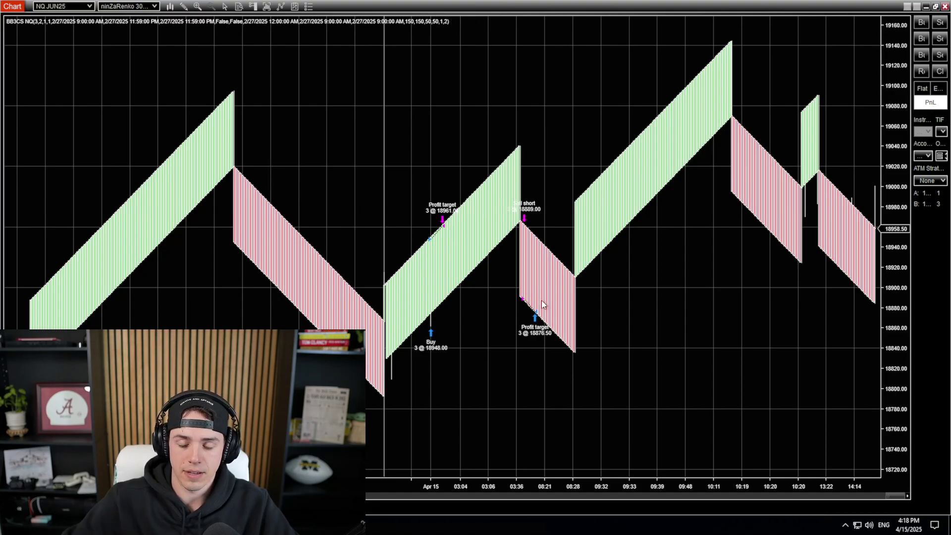
Open the chart's strategy settings and disable the configured BB3CS NQ strategy so its parameters can be edited.
{"action": "right_click", "coordinate": [536, 70]}
{"action": "left_click", "coordinate": [572, 142]}
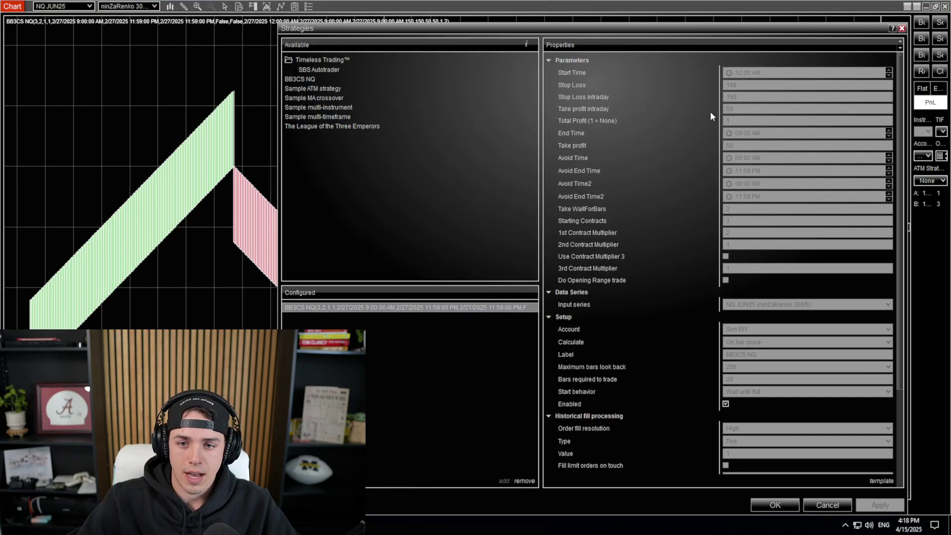
{"action": "left_click", "coordinate": [878, 504]}
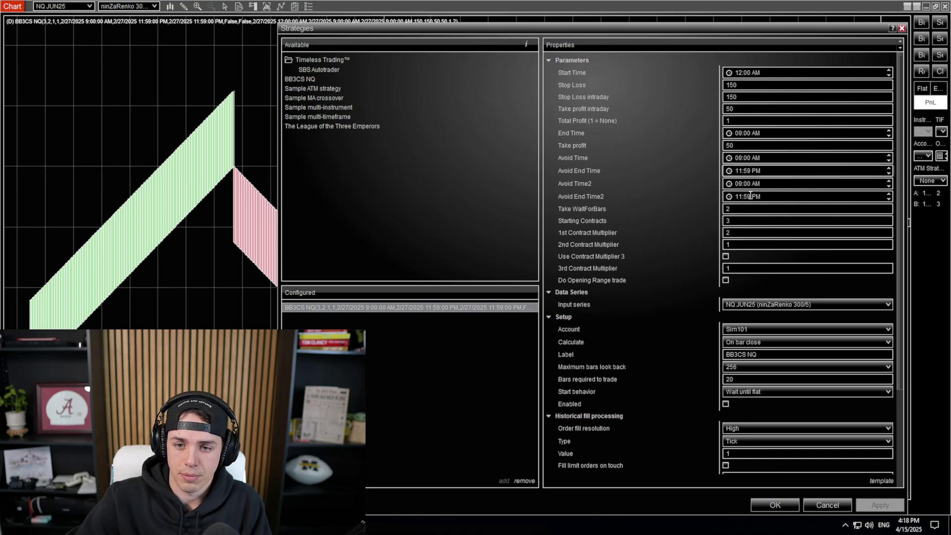
Review the strategy's stop loss, take profit and total profit parameters and the available order fill resolution options.
{"action": "double_click", "coordinate": [737, 85]}
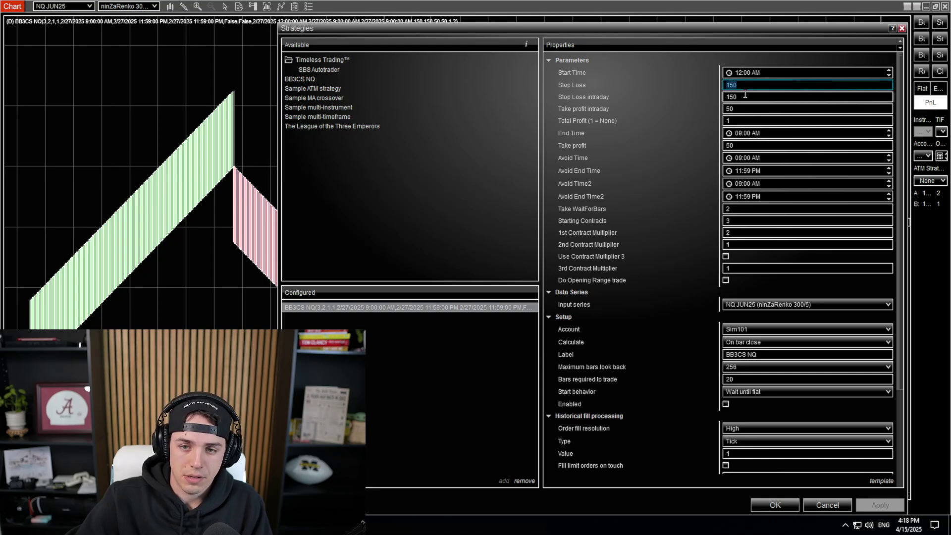
{"action": "key", "text": "Tab"}
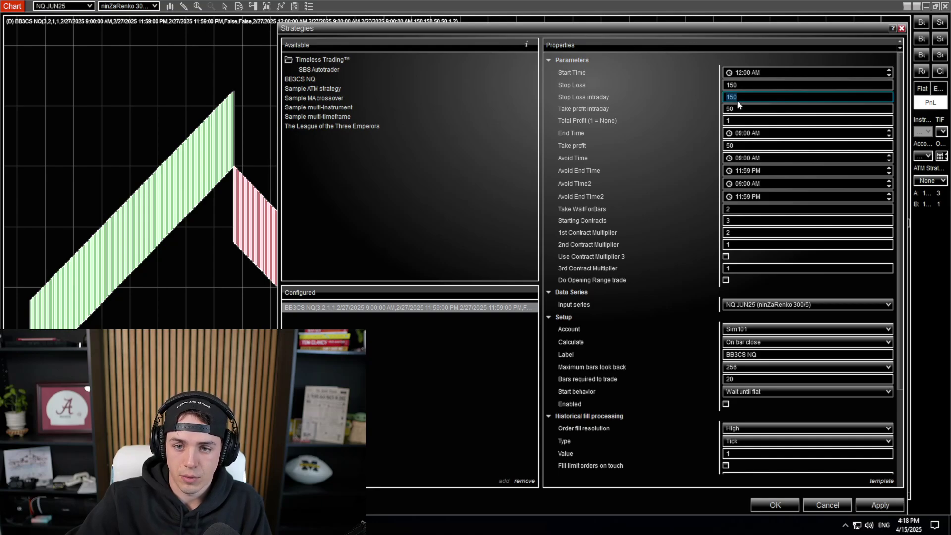
{"action": "key", "text": "Tab"}
{"action": "left_click", "coordinate": [738, 121]}
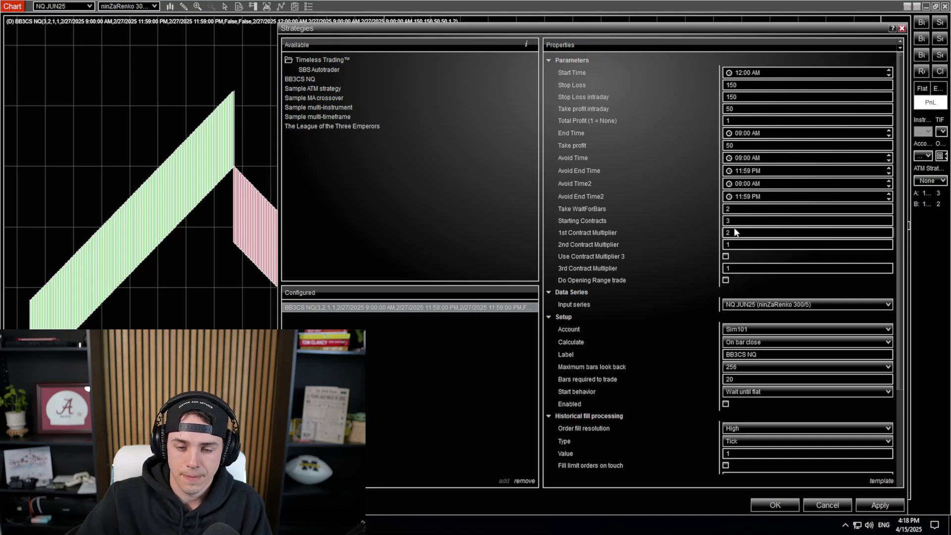
{"action": "scroll", "coordinate": [654, 257], "scroll_direction": "down", "scroll_amount": 4}
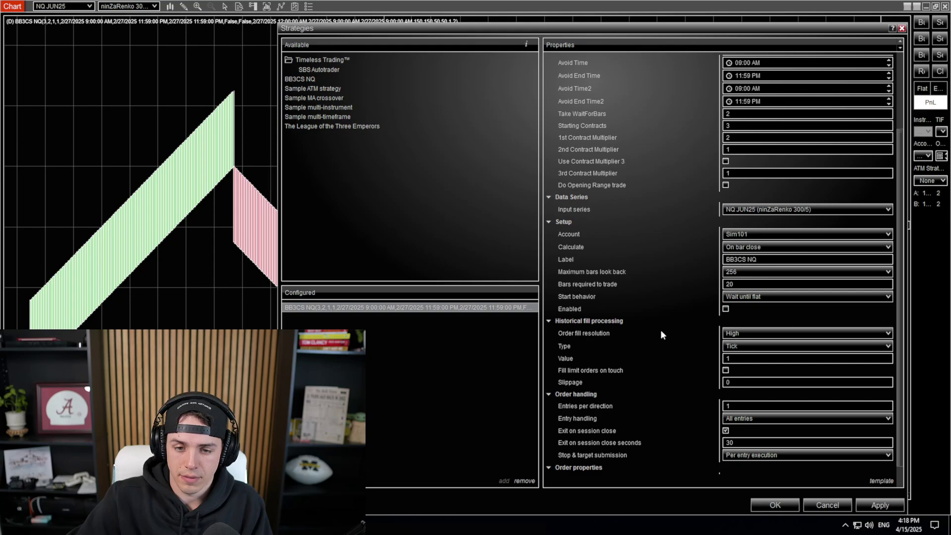
{"action": "left_click", "coordinate": [738, 333]}
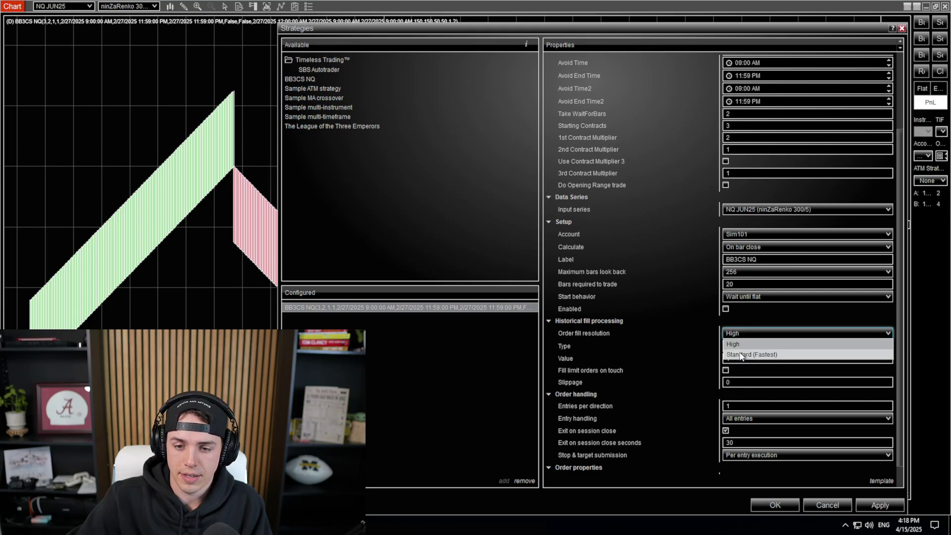
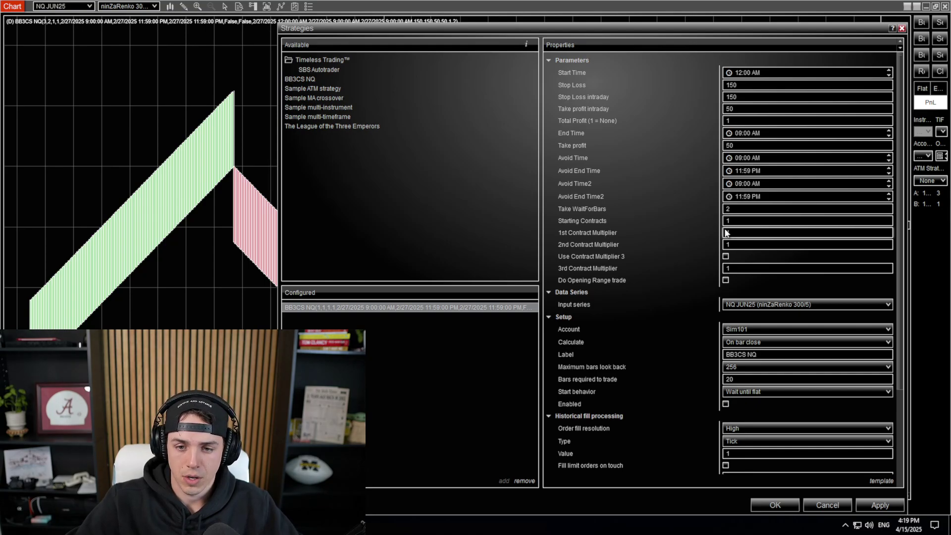
Set the BB3CS NQ strategy's 1st contract multiplier to 2 and its 2nd contract multiplier to 3.
{"action": "left_click", "coordinate": [726, 232]}
{"action": "type", "text": "2"}
{"action": "left_click", "coordinate": [725, 245]}
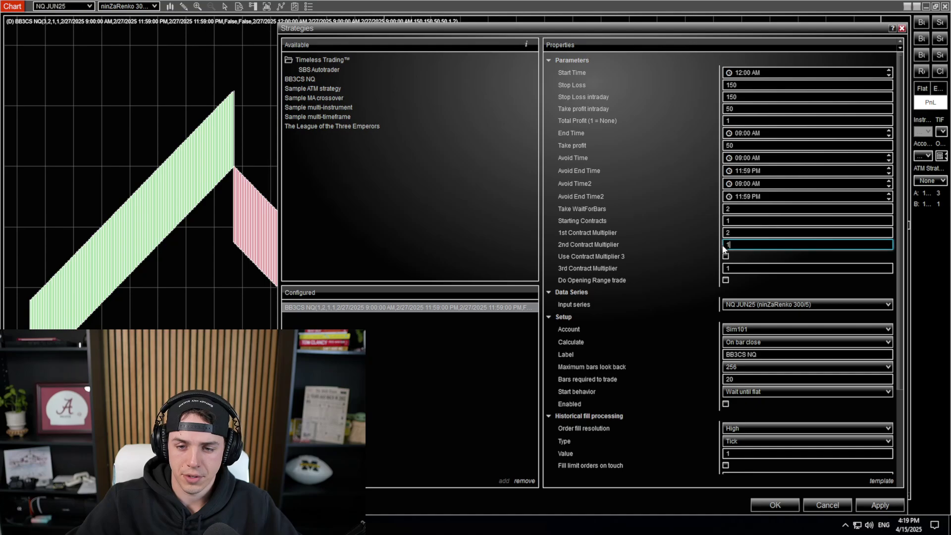
{"action": "left_click", "coordinate": [708, 226]}
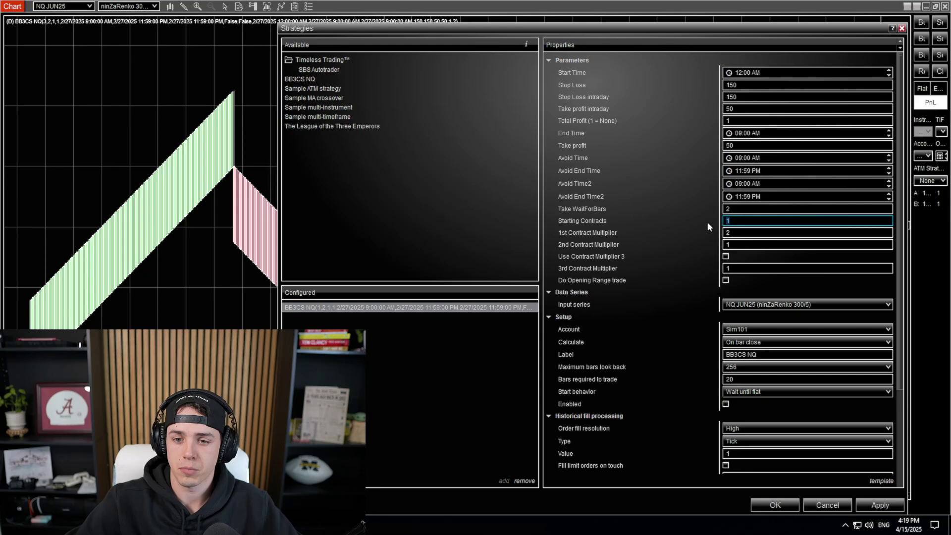
{"action": "left_click", "coordinate": [731, 233]}
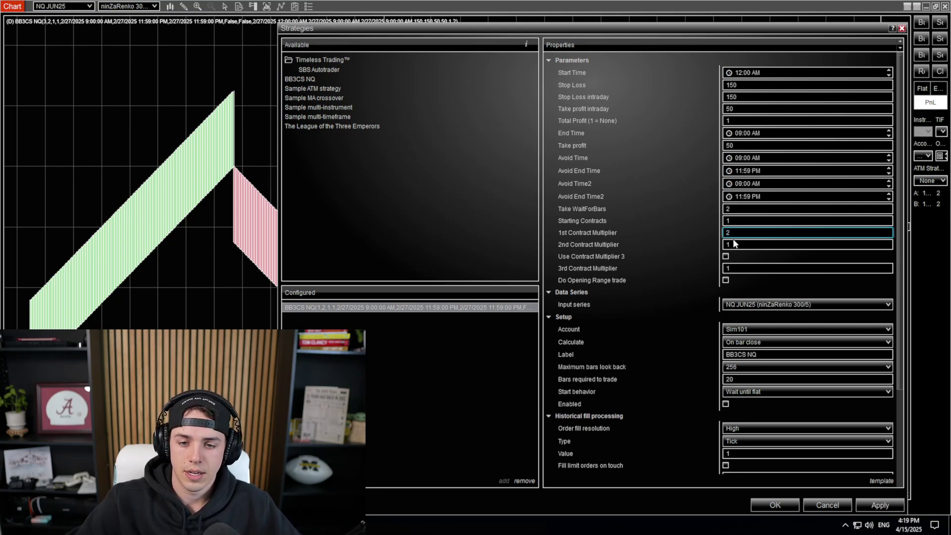
{"action": "left_click", "coordinate": [735, 243]}
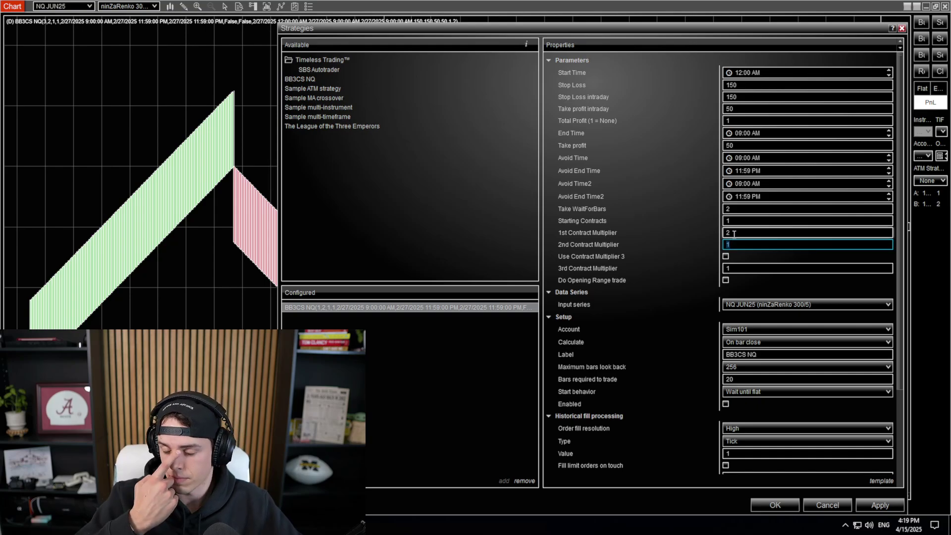
{"action": "type", "text": "3"}
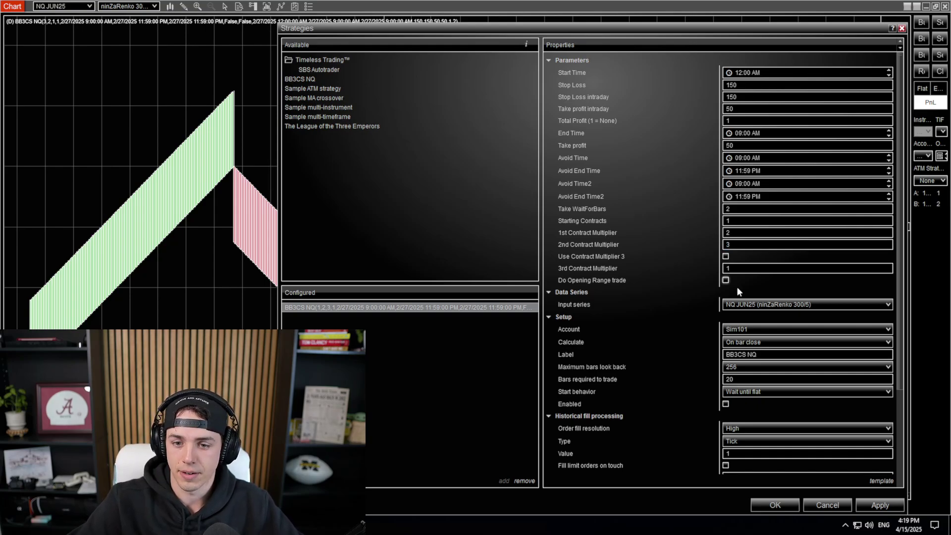
Set the BB3CS NQ strategy's starting contracts to 3 and its 2nd contract multiplier to 1.
{"action": "left_click", "coordinate": [726, 220]}
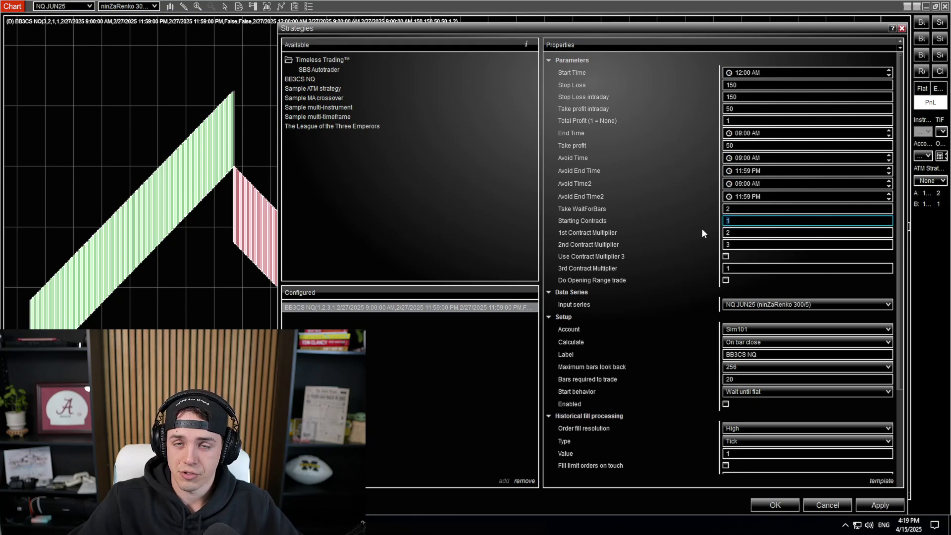
{"action": "left_click", "coordinate": [727, 234]}
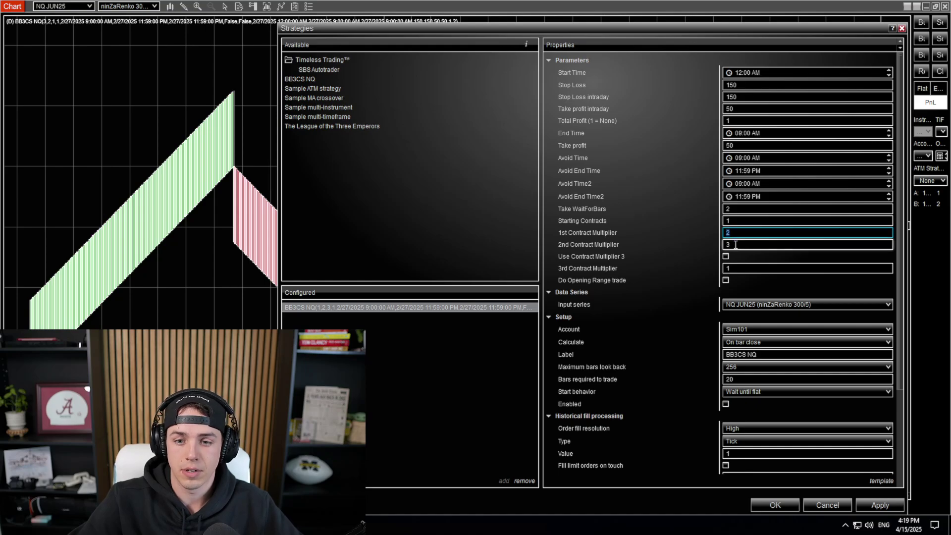
{"action": "left_click", "coordinate": [728, 244]}
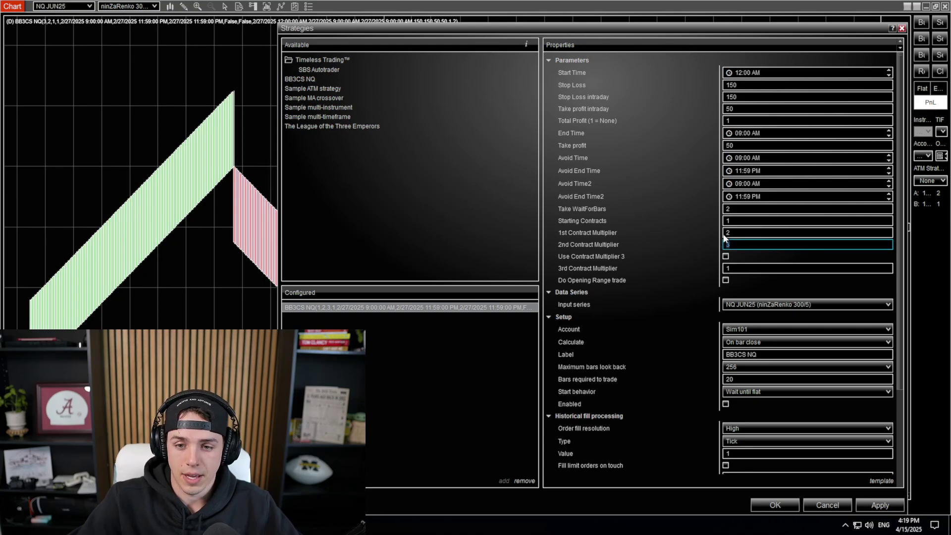
{"action": "scroll", "coordinate": [728, 221], "scroll_direction": "up", "scroll_amount": 2}
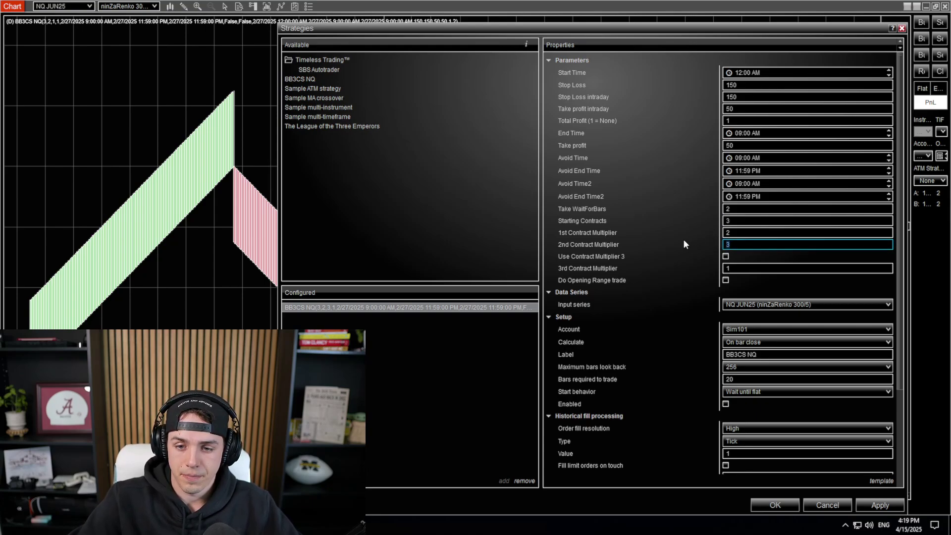
{"action": "type", "text": "1"}
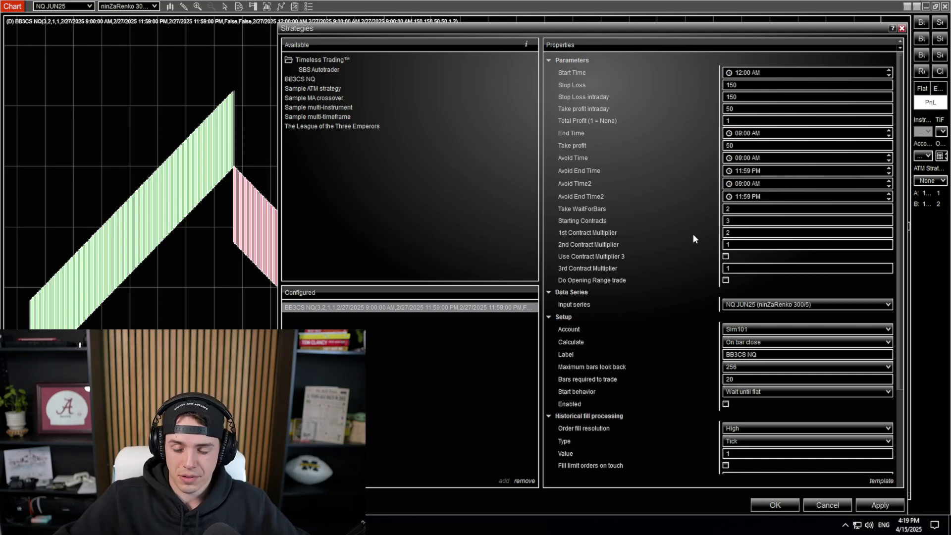
{"action": "scroll", "coordinate": [733, 221], "scroll_direction": "down", "scroll_amount": 2}
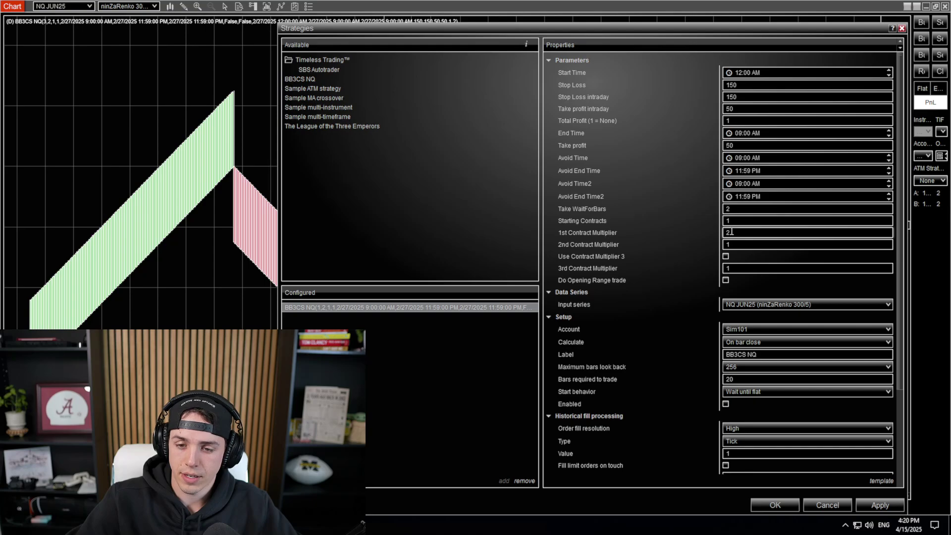
{"action": "scroll", "coordinate": [731, 228], "scroll_direction": "up", "scroll_amount": 2}
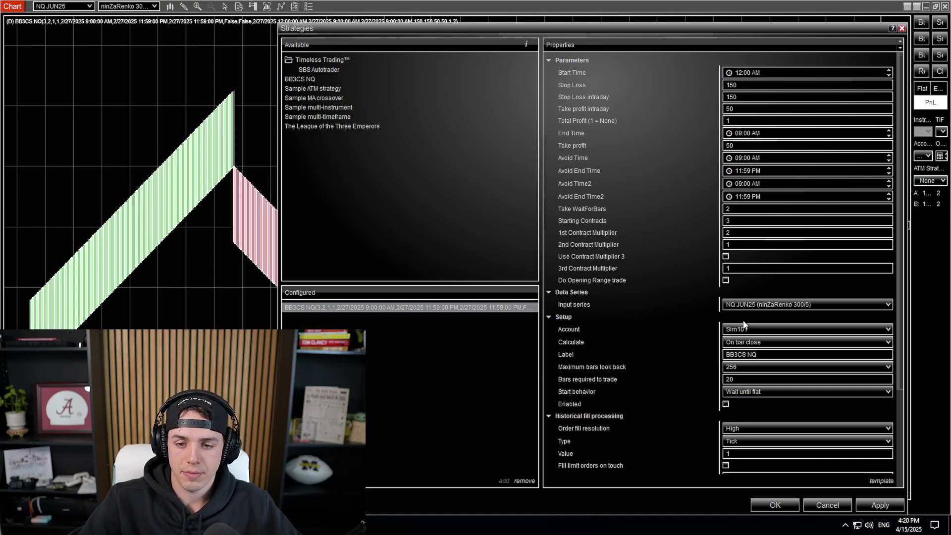
Enable the BB3CS NQ strategy and apply its settings to the chart.
{"action": "left_click", "coordinate": [726, 404]}
{"action": "left_click", "coordinate": [880, 505]}
{"action": "left_click", "coordinate": [775, 504]}
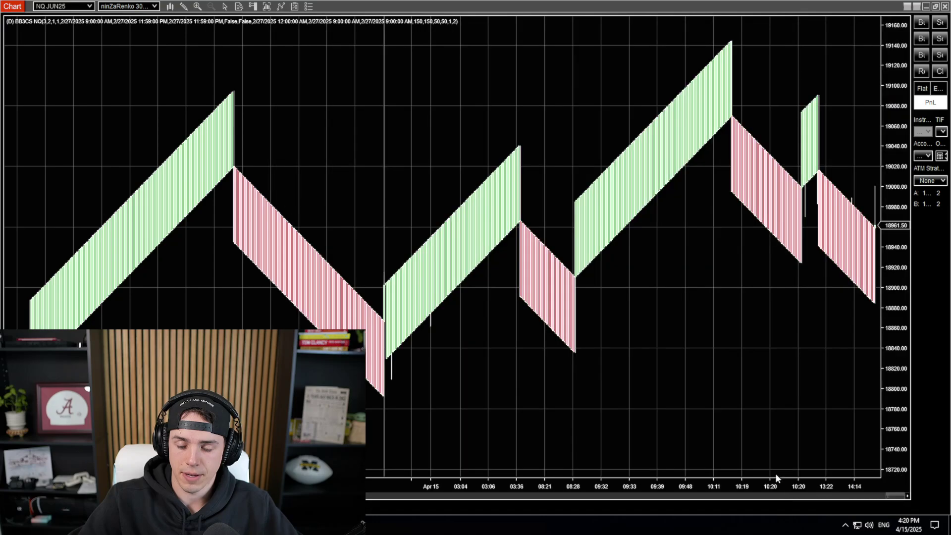
{"action": "right_click", "coordinate": [466, 77]}
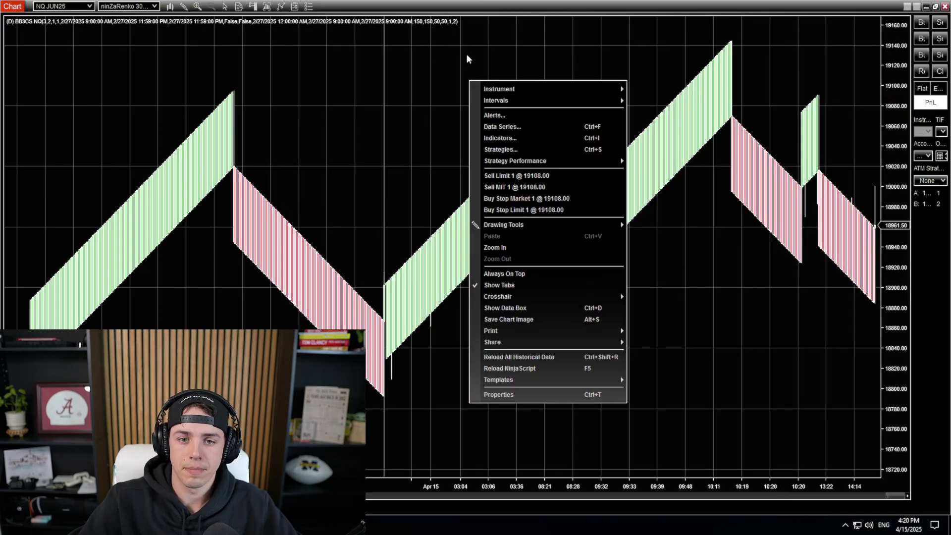
{"action": "right_click", "coordinate": [489, 75]}
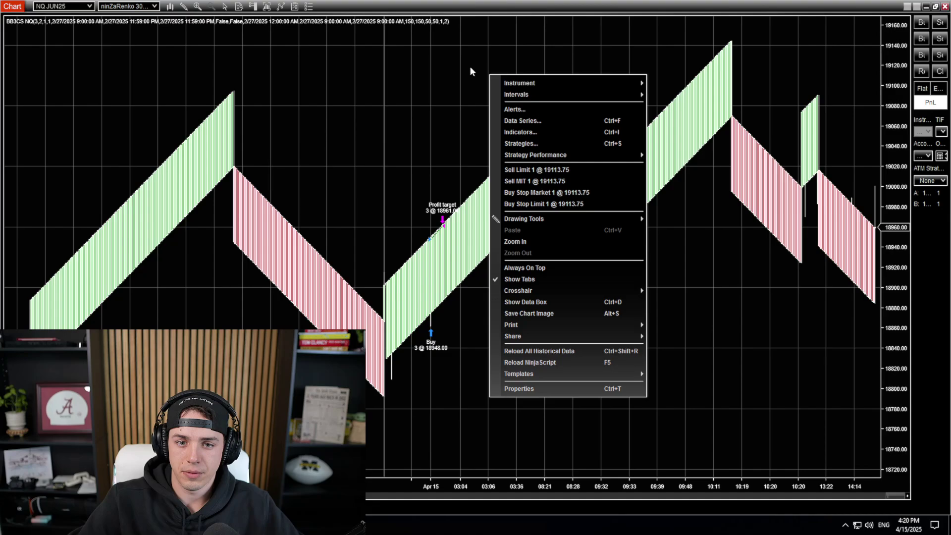
{"action": "right_click", "coordinate": [504, 70]}
{"action": "left_click", "coordinate": [539, 118]}
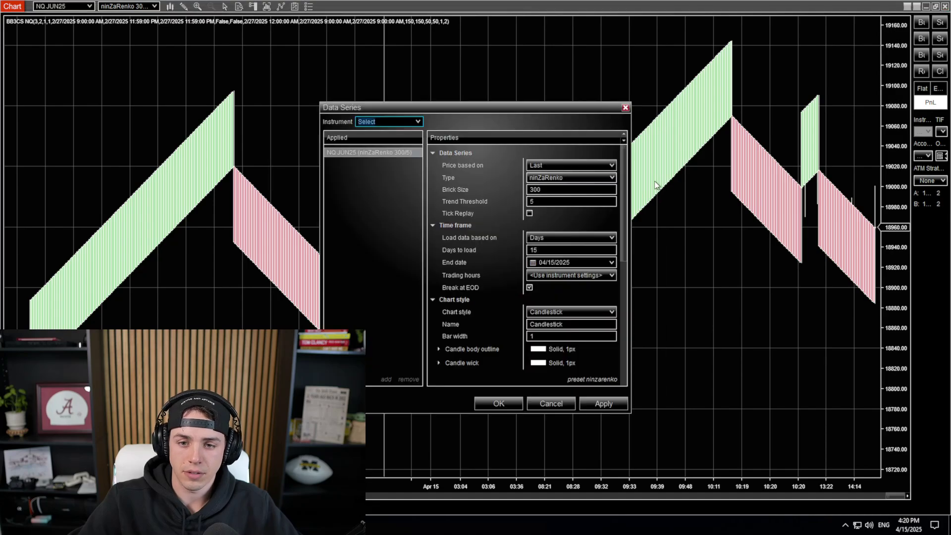
{"action": "key", "text": "Escape"}
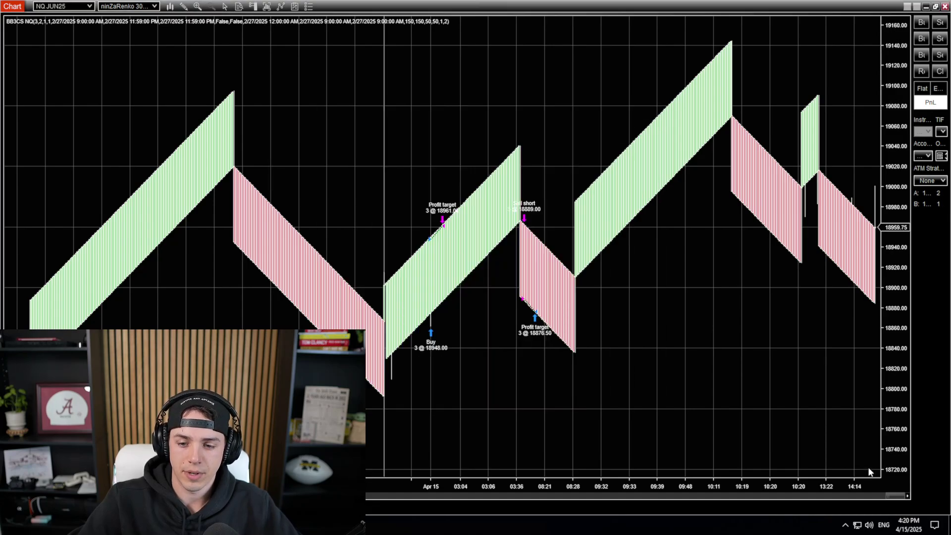
Set the ninZaRenko brick size of the NQ JUN25 data series to 200 and apply the change.
{"action": "scroll", "coordinate": [897, 498], "scroll_direction": "up", "scroll_amount": 3}
{"action": "left_click_drag", "start_coordinate": [895, 497], "coordinate": [836, 496]}
{"action": "scroll", "coordinate": [836, 495], "scroll_direction": "up", "scroll_amount": 1}
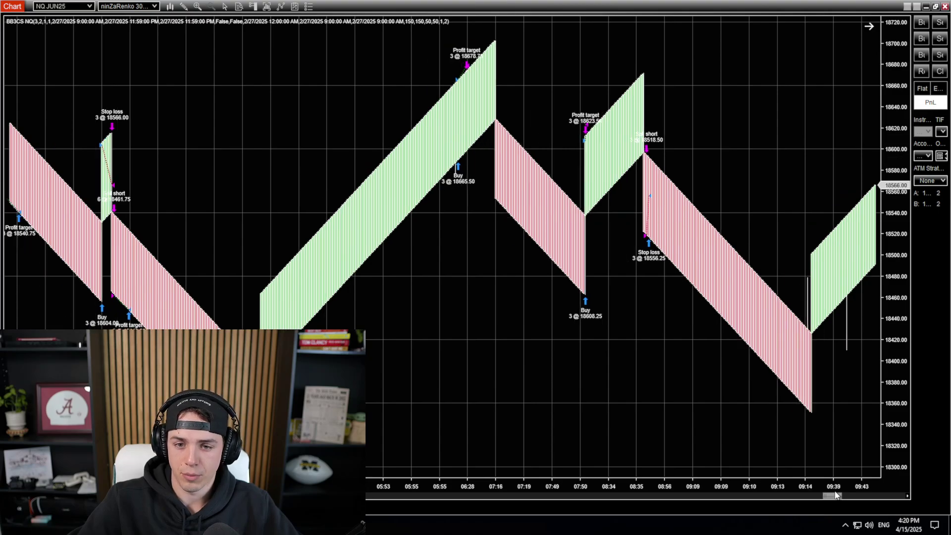
{"action": "scroll", "coordinate": [835, 496], "scroll_direction": "up", "scroll_amount": 6}
{"action": "right_click", "coordinate": [548, 188]}
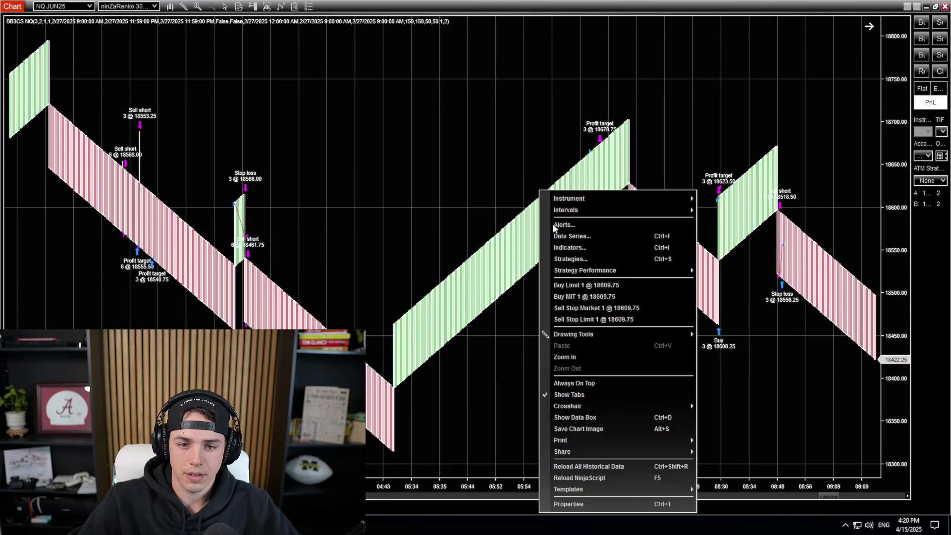
{"action": "left_click", "coordinate": [548, 229]}
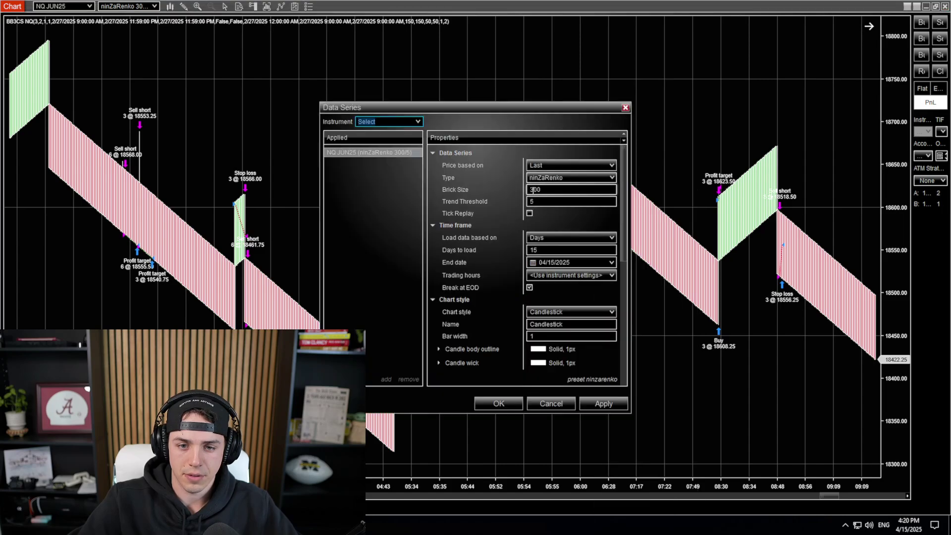
{"action": "left_click", "coordinate": [515, 403]}
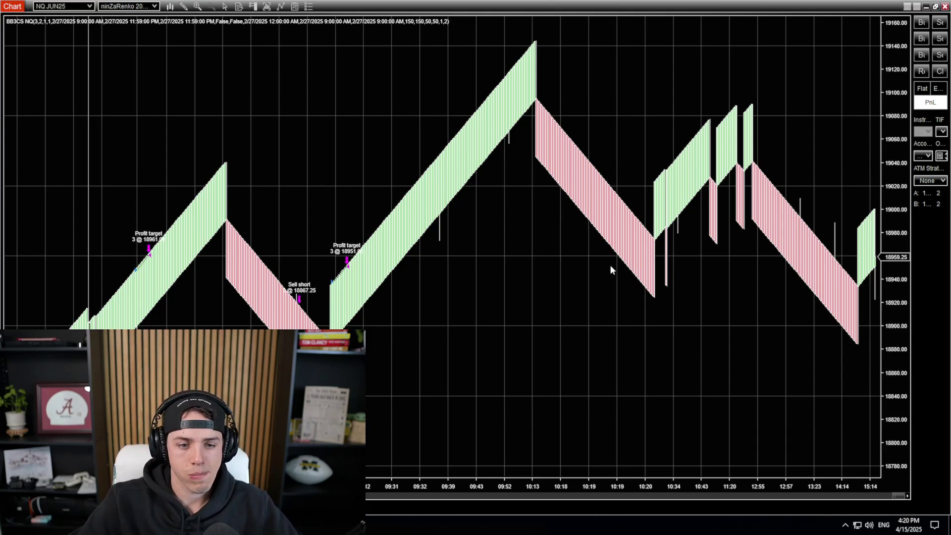
Examine the strategy's entries, profit targets and stop losses on the NQ JUN25 chart, including the April 14 session.
{"action": "scroll", "coordinate": [897, 496], "scroll_direction": "left", "scroll_amount": 3}
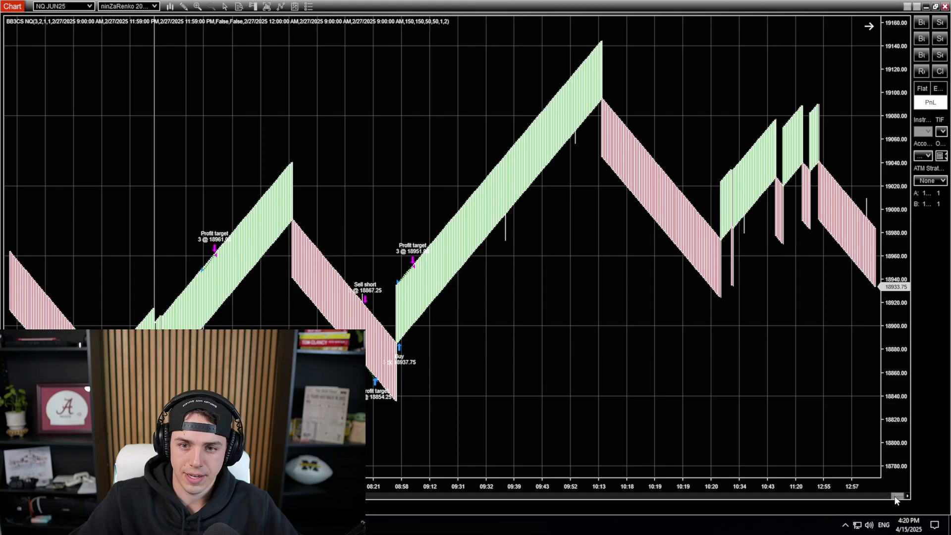
{"action": "scroll", "coordinate": [895, 498], "scroll_direction": "up", "scroll_amount": 2}
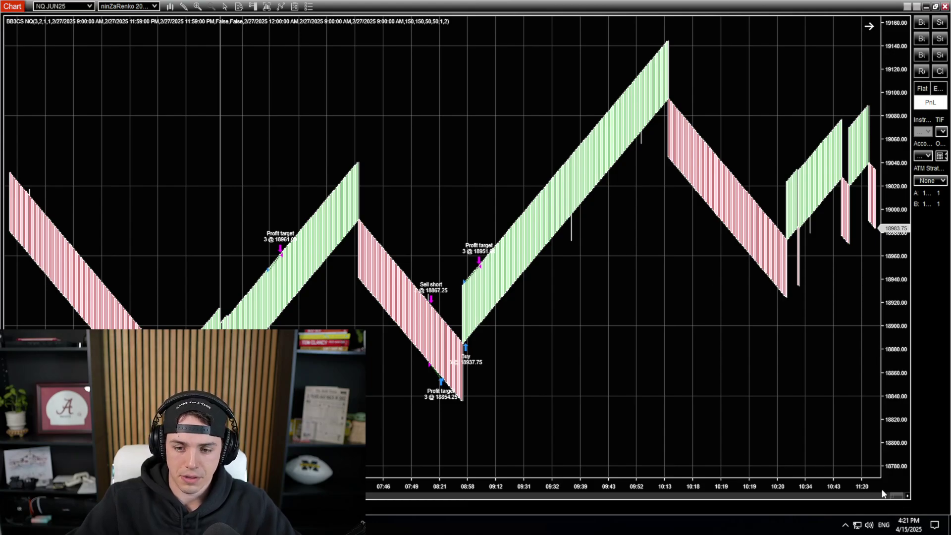
{"action": "left_click_drag", "start_coordinate": [895, 501], "coordinate": [866, 497]}
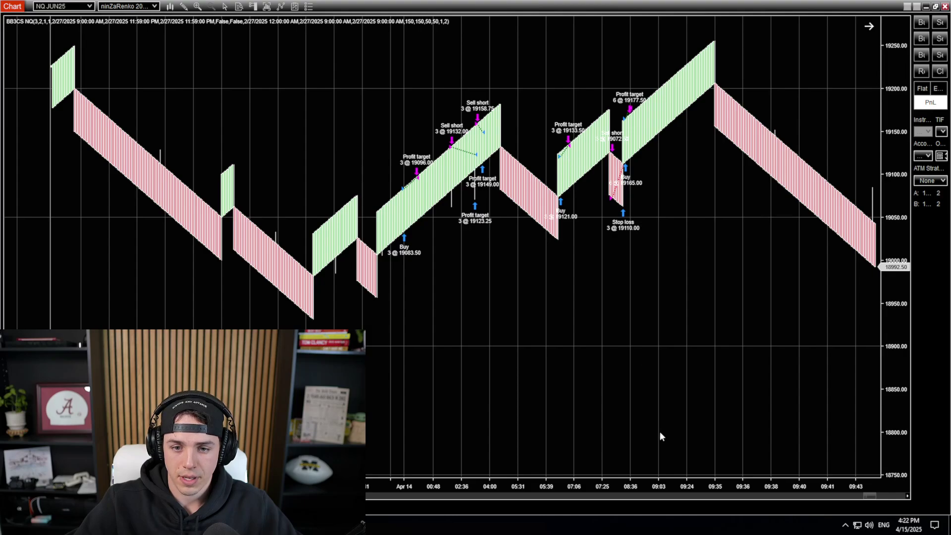
{"action": "scroll", "coordinate": [682, 489], "scroll_direction": "up", "scroll_amount": 3}
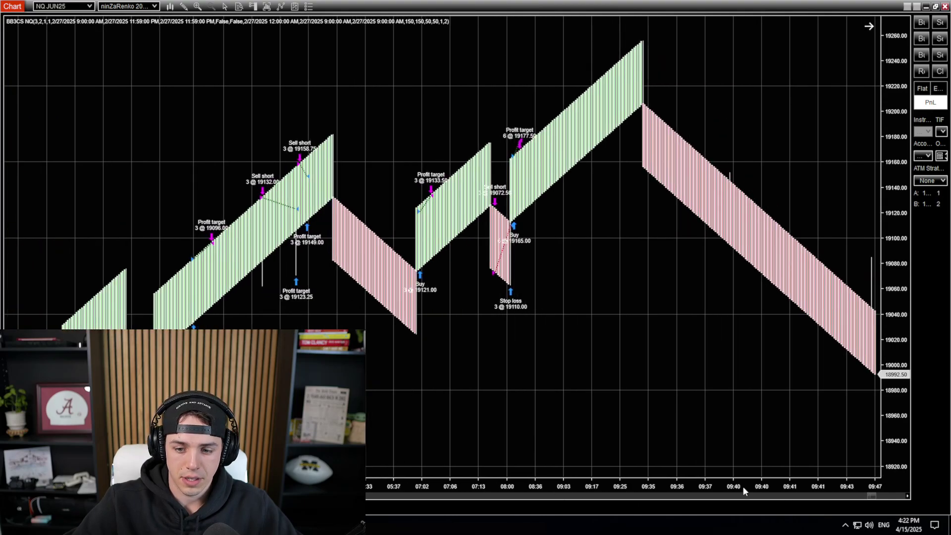
{"action": "scroll", "coordinate": [862, 503], "scroll_direction": "up", "scroll_amount": 3}
{"action": "scroll", "coordinate": [866, 501], "scroll_direction": "up", "scroll_amount": 10}
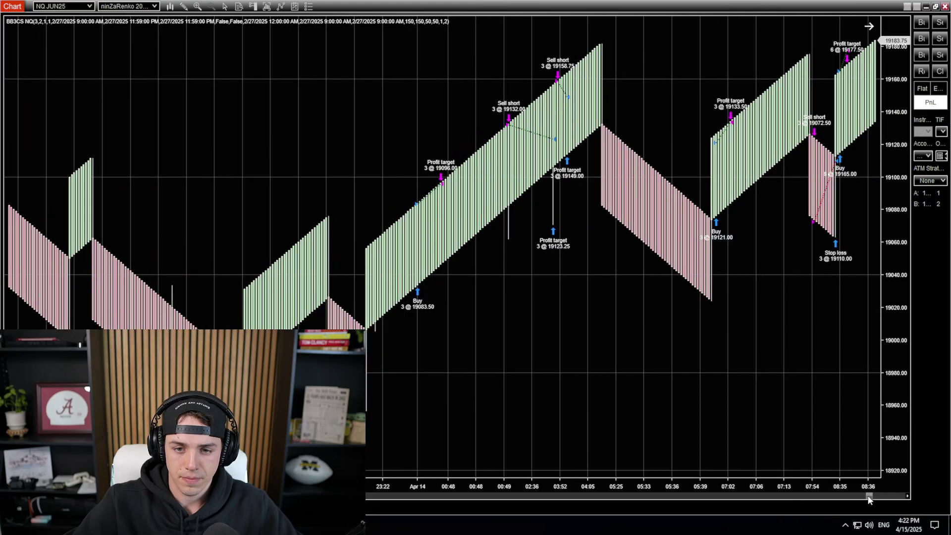
{"action": "scroll", "coordinate": [744, 484], "scroll_direction": "up", "scroll_amount": 3}
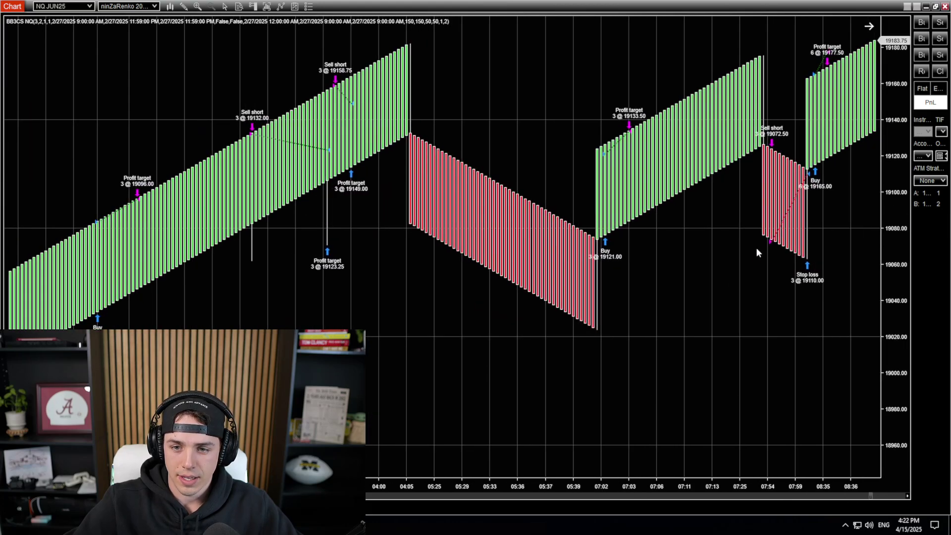
{"action": "left_click_drag", "start_coordinate": [806, 164], "coordinate": [731, 137]}
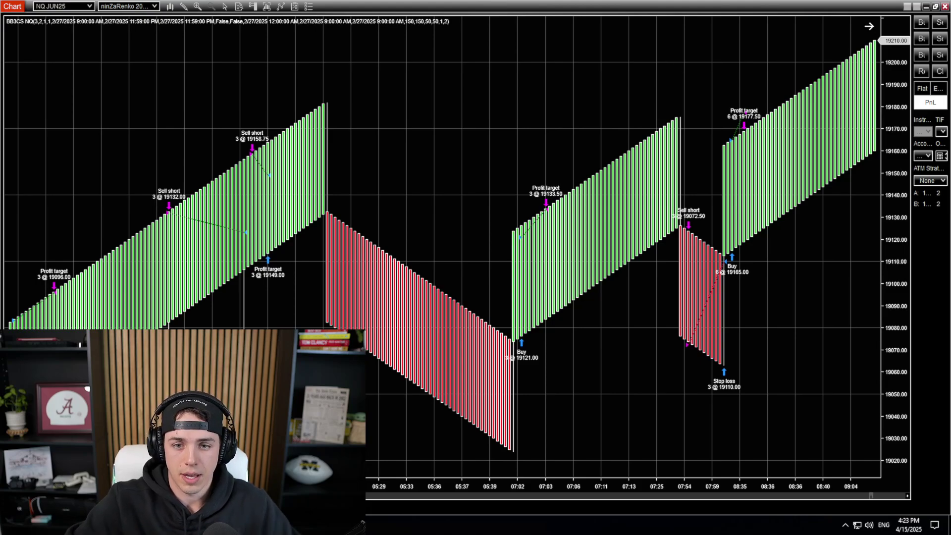
Switch the chart's instrument to MNQ JUN25.
{"action": "left_click", "coordinate": [68, 7]}
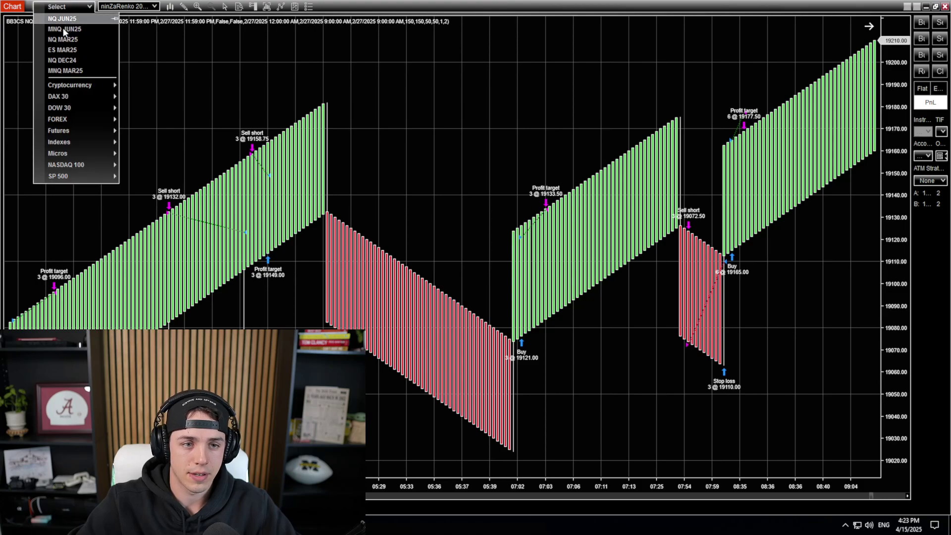
{"action": "left_click", "coordinate": [63, 28]}
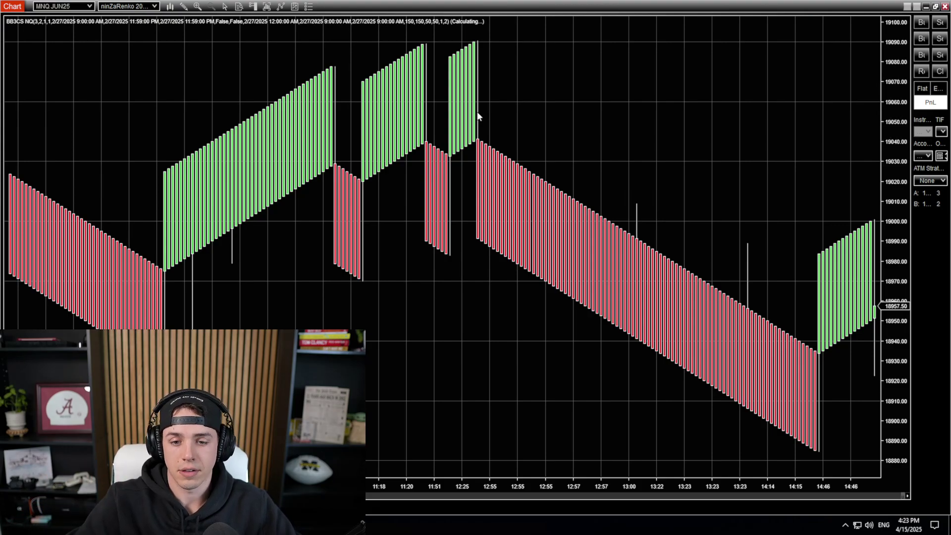
Review the strategy's winning and losing trades across earlier sessions of the MNQ JUN25 chart, and return to the latest bars.
{"action": "left_click_drag", "start_coordinate": [572, 488], "coordinate": [681, 498]}
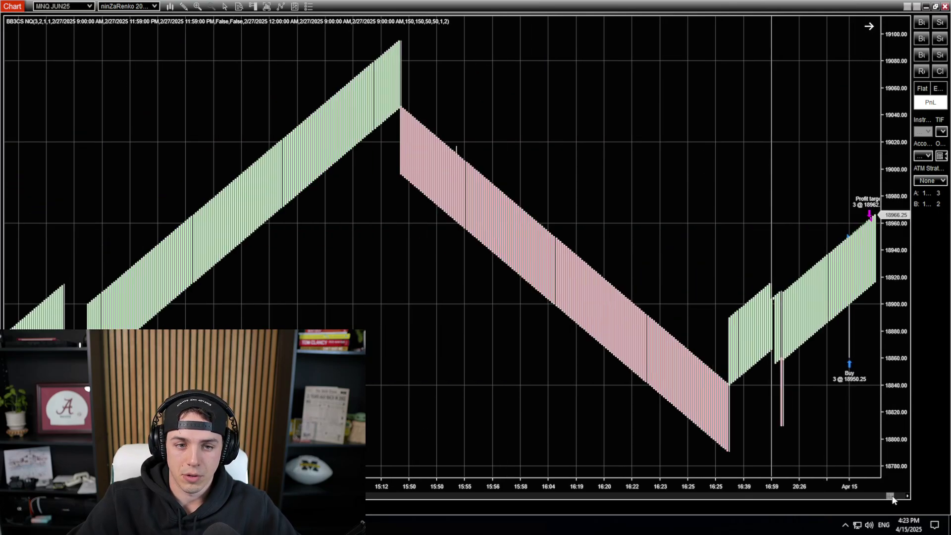
{"action": "left_click_drag", "start_coordinate": [892, 500], "coordinate": [899, 500]}
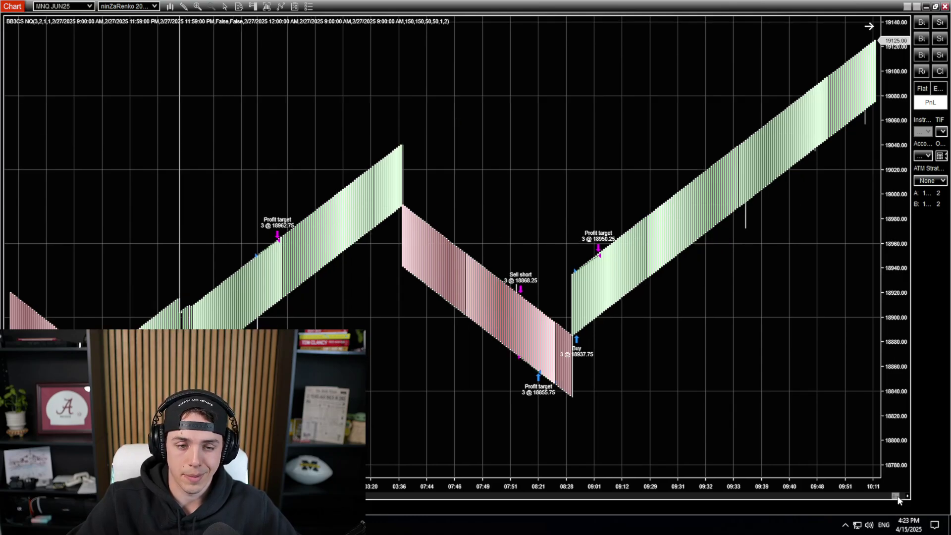
{"action": "left_click_drag", "start_coordinate": [899, 501], "coordinate": [872, 499]}
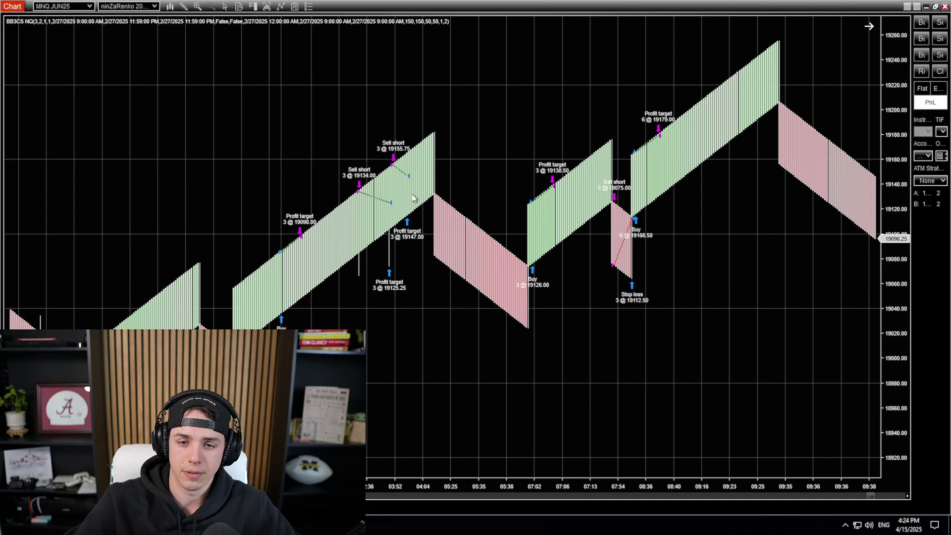
{"action": "left_click_drag", "start_coordinate": [871, 495], "coordinate": [812, 494]}
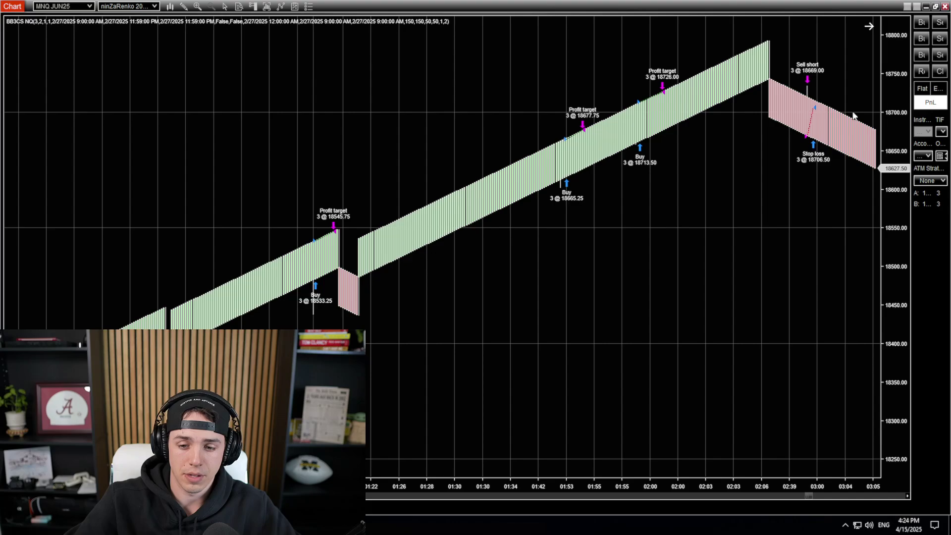
{"action": "middle_click", "coordinate": [585, 255]}
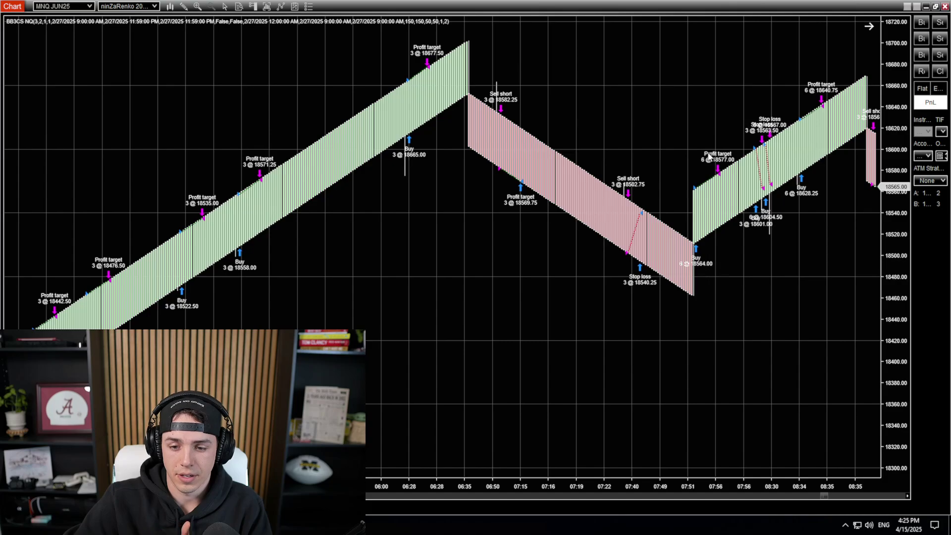
{"action": "middle_click", "coordinate": [748, 167]}
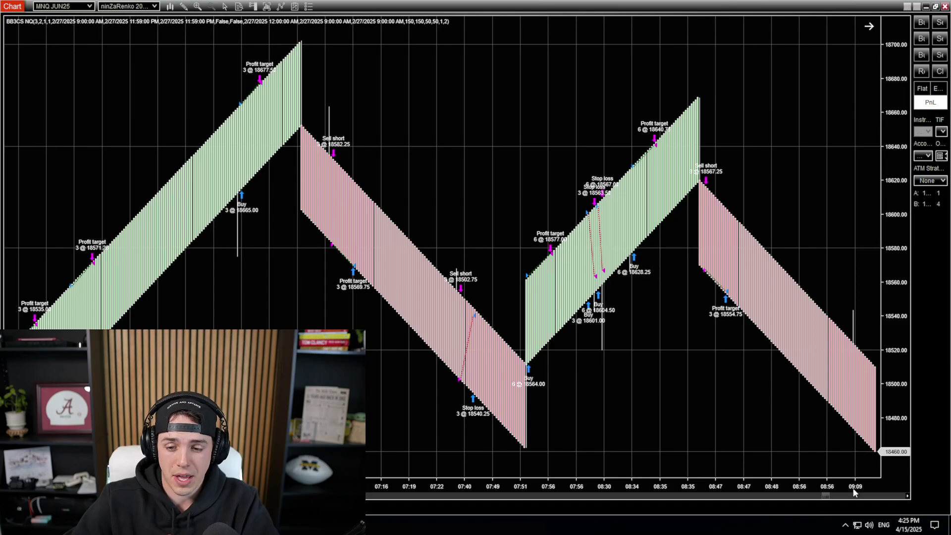
{"action": "left_click_drag", "start_coordinate": [824, 498], "coordinate": [702, 497]}
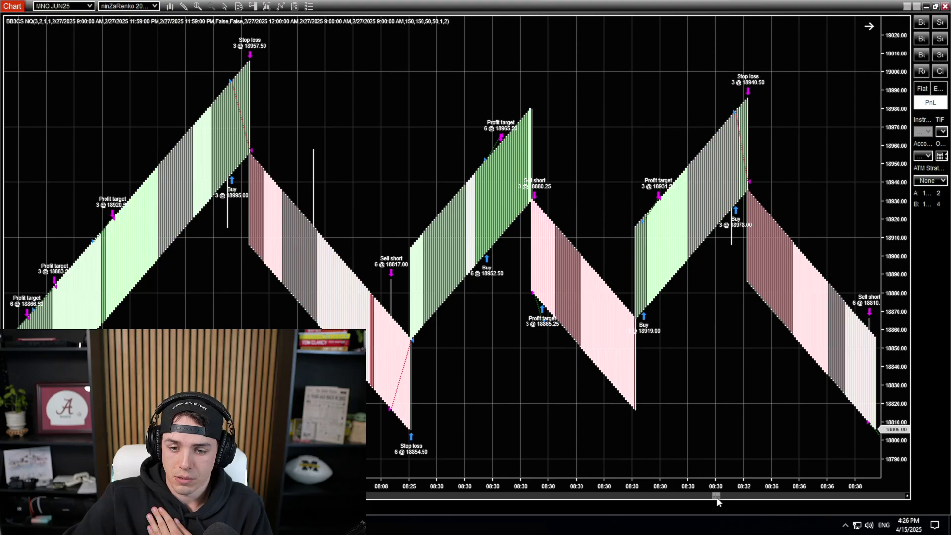
{"action": "left_click_drag", "start_coordinate": [714, 499], "coordinate": [510, 494]}
{"action": "middle_click", "coordinate": [480, 230]}
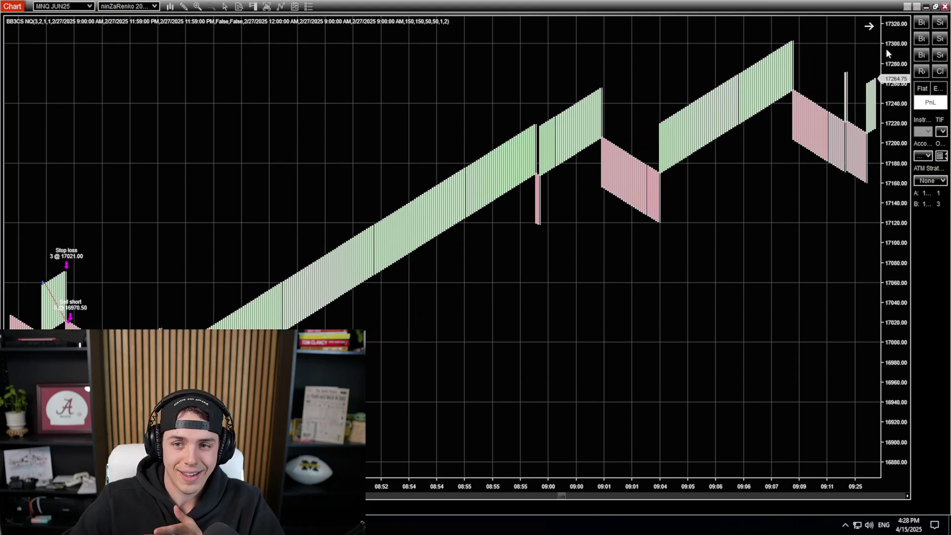
{"action": "left_click", "coordinate": [870, 28]}
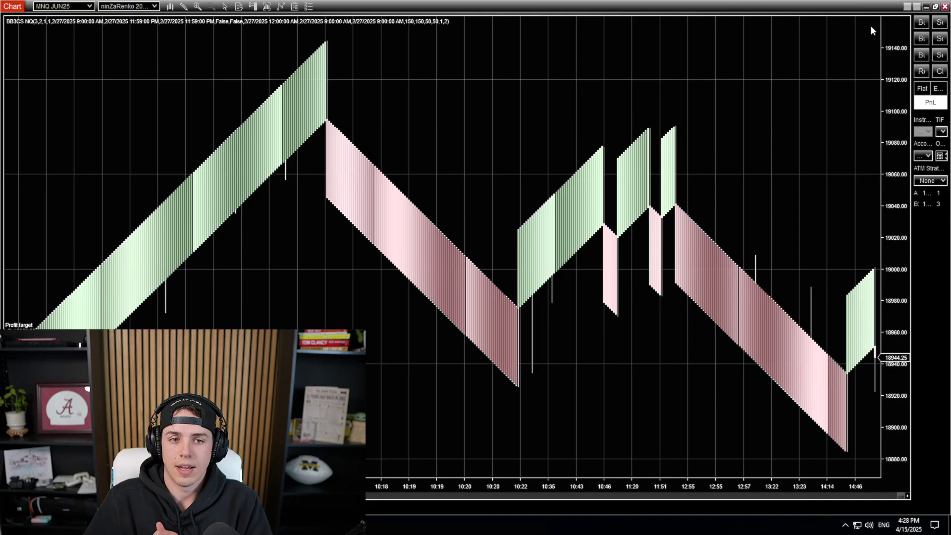